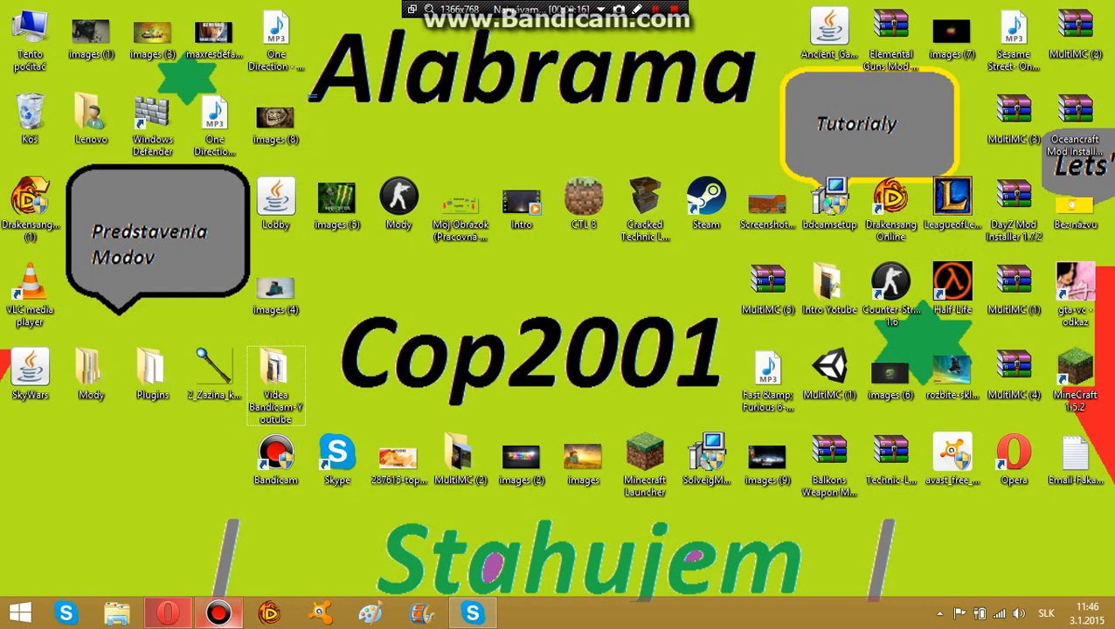
pyautogui.moveTo(316, 95); pyautogui.dragTo(774, 21)
pyautogui.moveTo(140, 503); pyautogui.dragTo(951, 591)
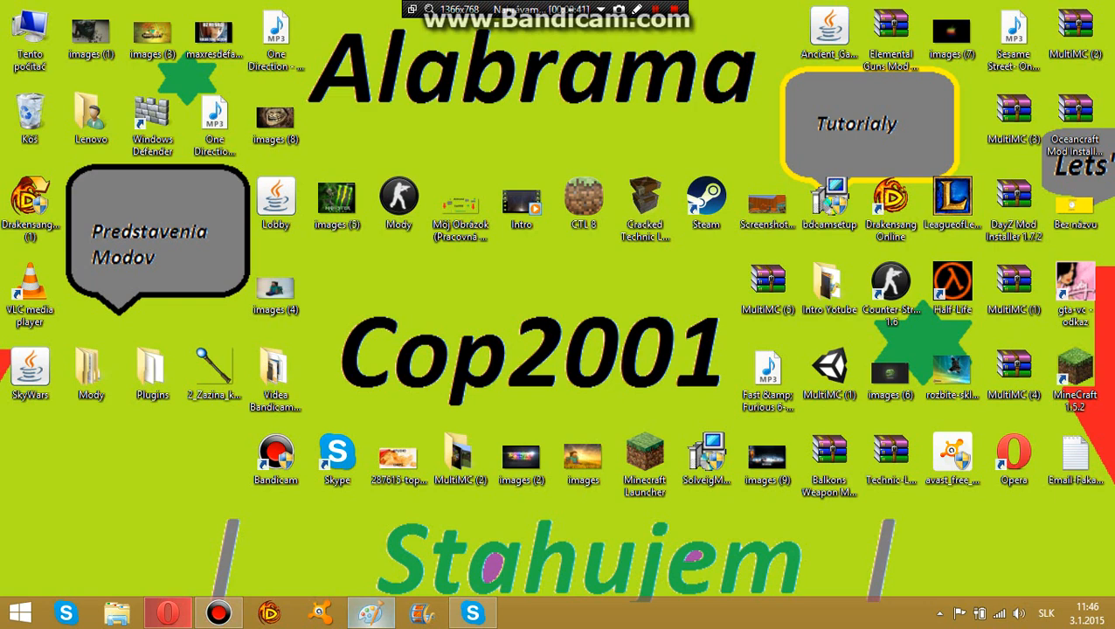
# - Switch to Paint and create a text box about 1264 × 90 px across the upper part of the blank canvas
pyautogui.click(371, 613)
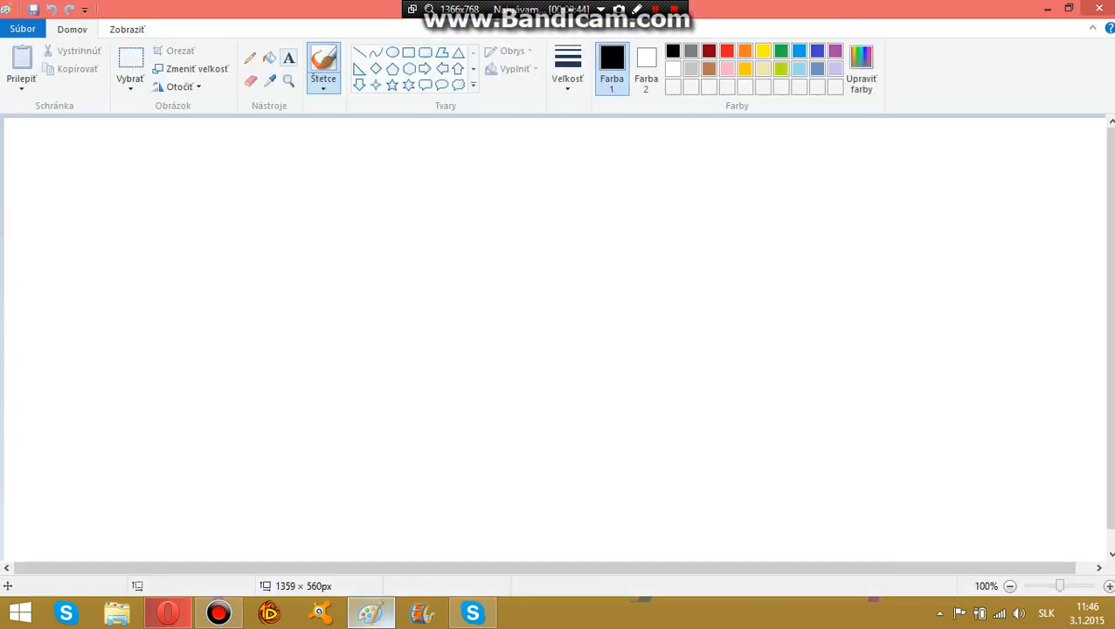
pyautogui.click(289, 58)
pyautogui.click(28, 144)
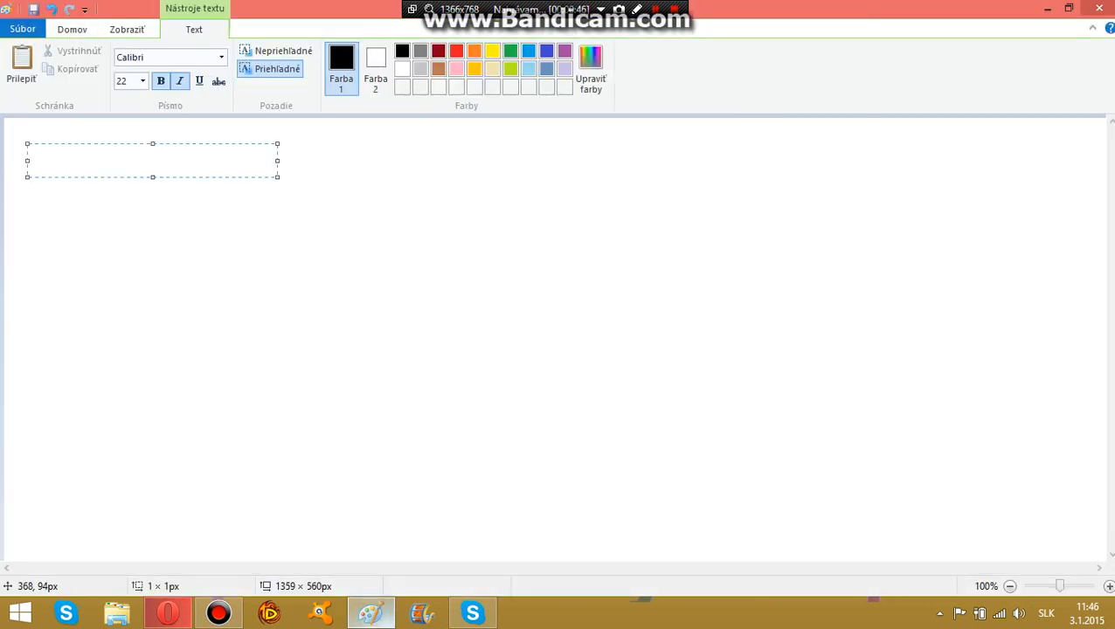
pyautogui.moveTo(277, 176); pyautogui.dragTo(1059, 213)
# - Set the text box's font size to 72 and its font to Impact
pyautogui.click(142, 80)
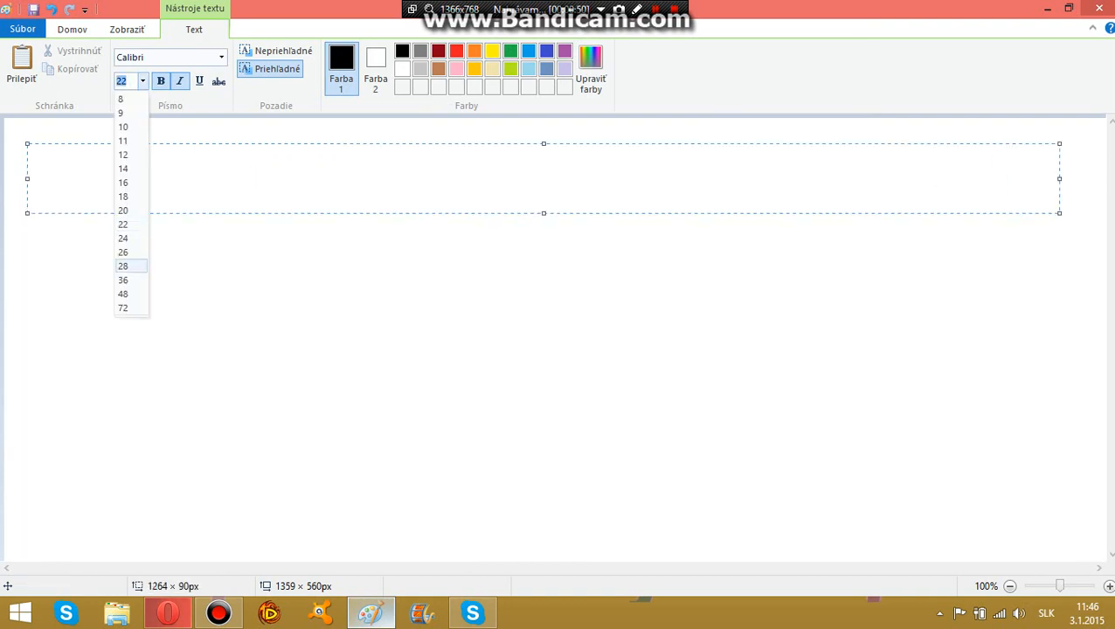
pyautogui.click(131, 312)
pyautogui.click(222, 57)
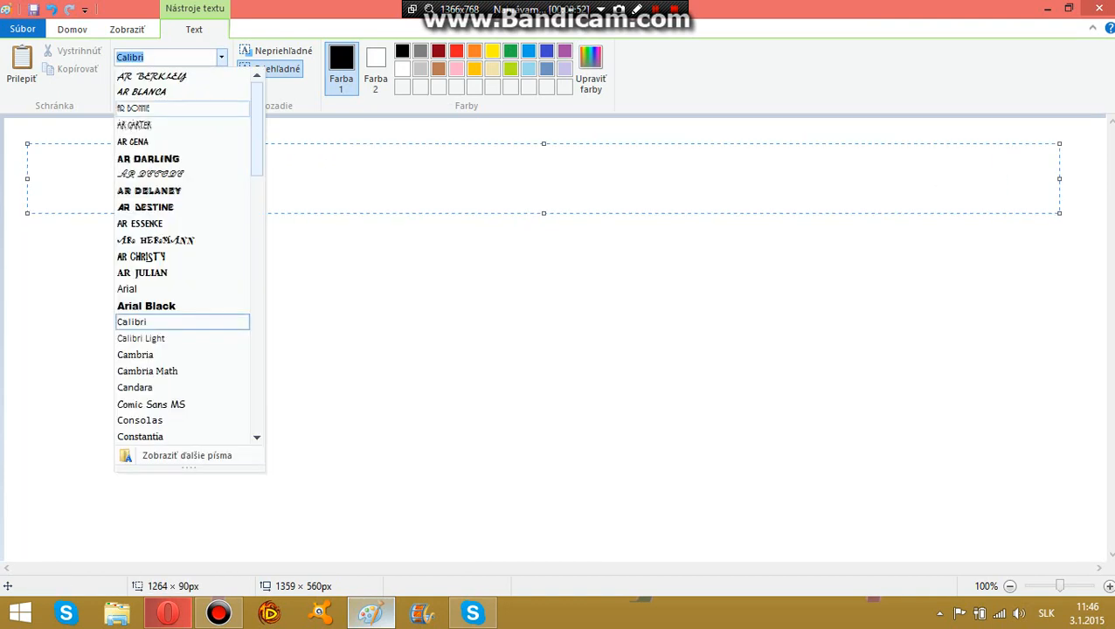
pyautogui.scroll(-10, 182, 279)
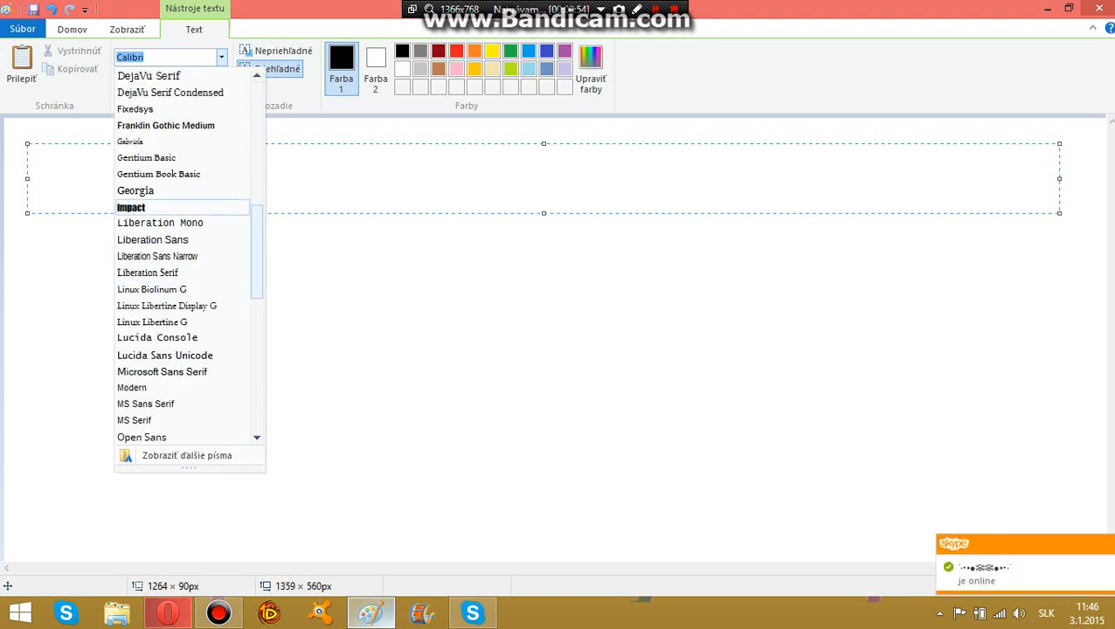
pyautogui.click(131, 207)
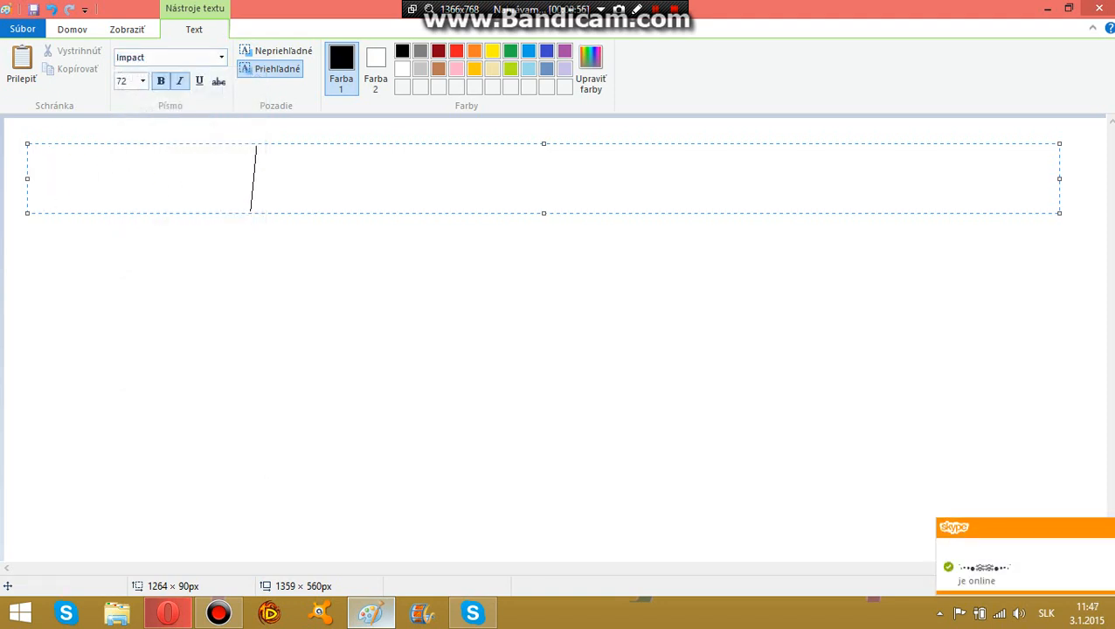
# - Enter the title "Studio", shift its text box slightly down, enlarge it to fit the letters, and place the text
pyautogui.write('Studio')
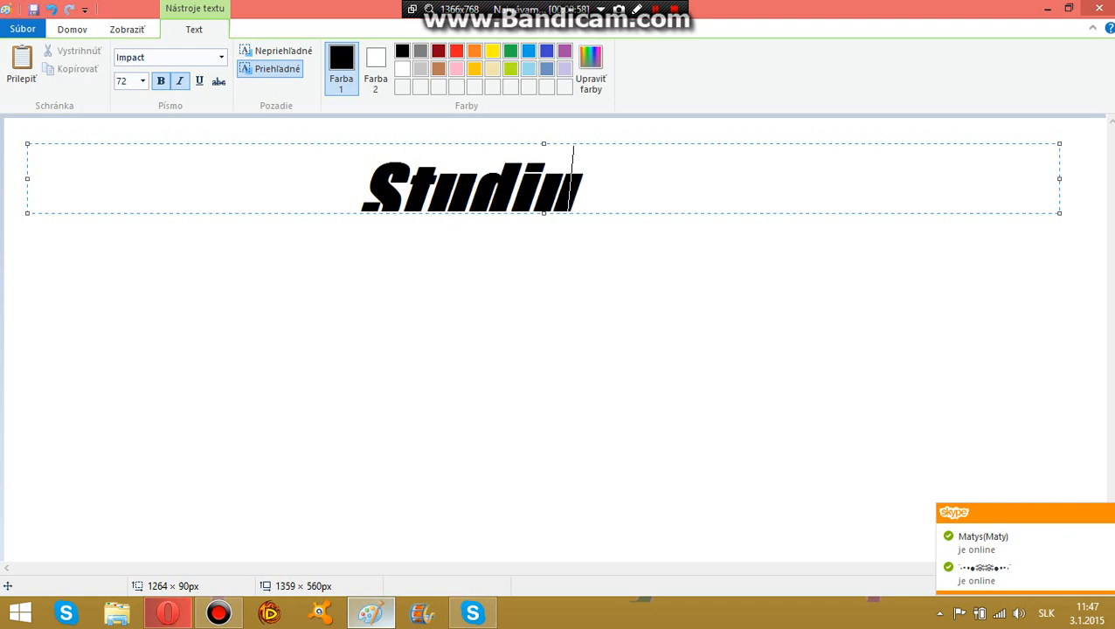
pyautogui.press('BackSpace')
pyautogui.write('o')
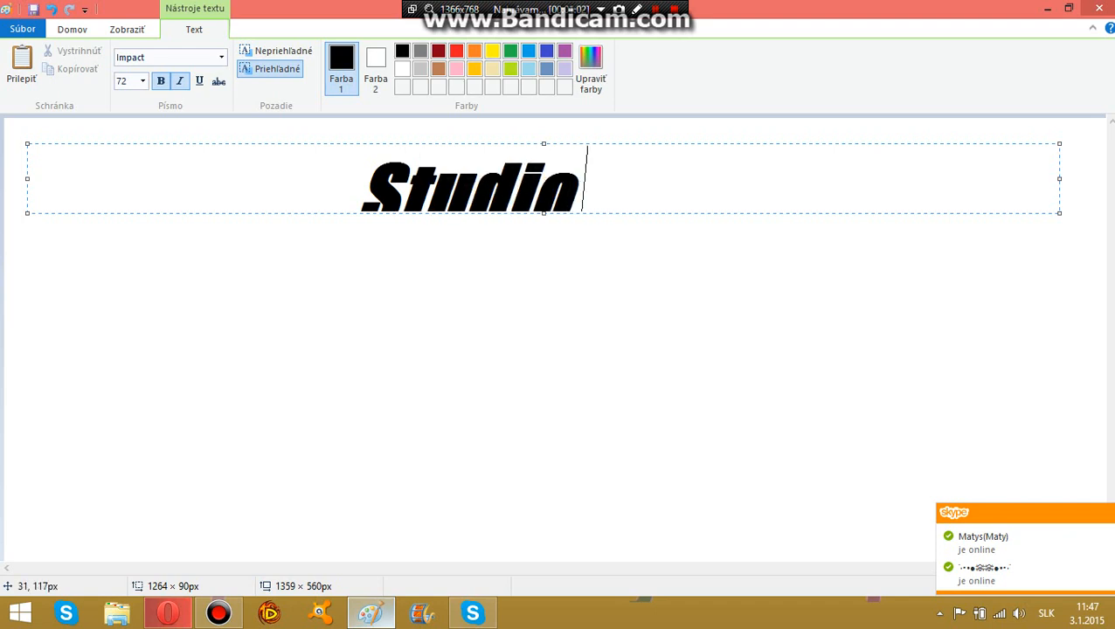
pyautogui.moveTo(24, 143); pyautogui.dragTo(25, 154)
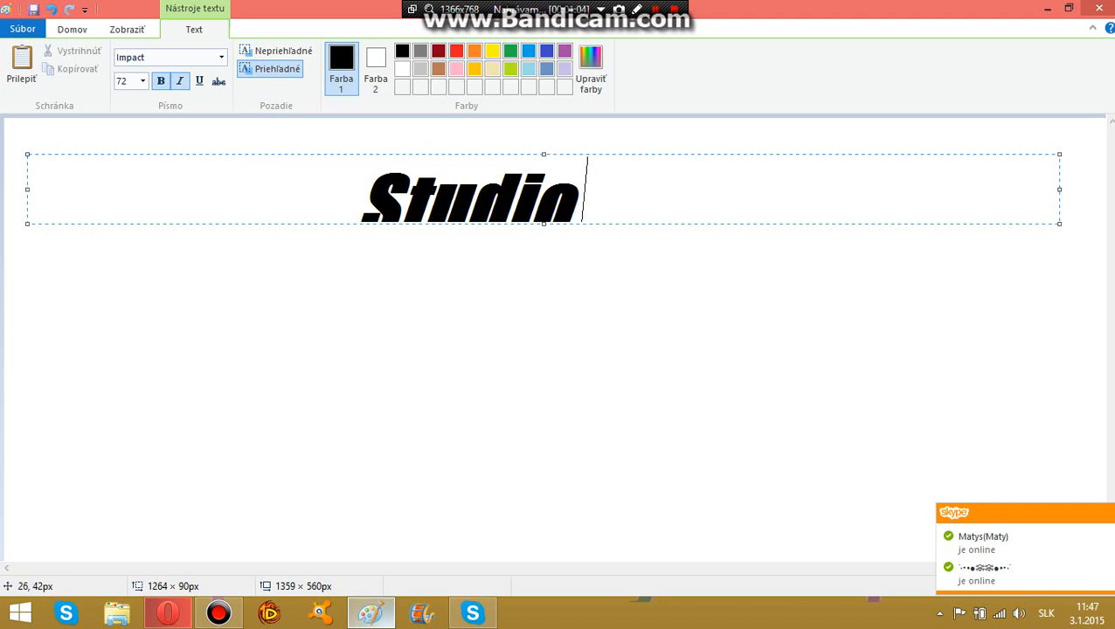
pyautogui.moveTo(27, 224); pyautogui.dragTo(24, 254)
pyautogui.click(295, 400)
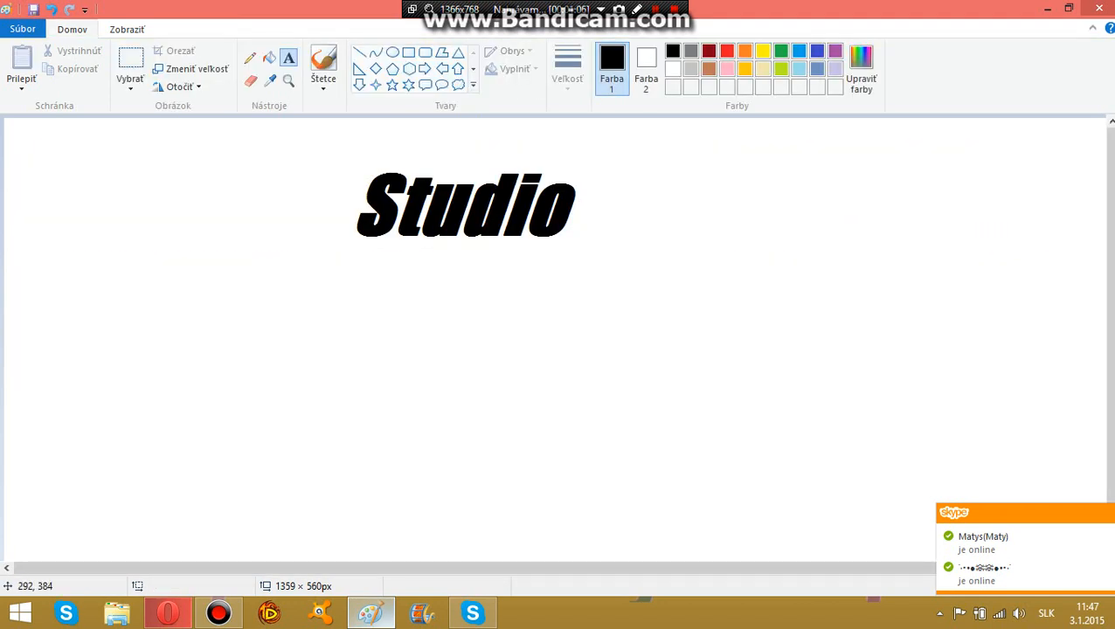
pyautogui.click(335, 212)
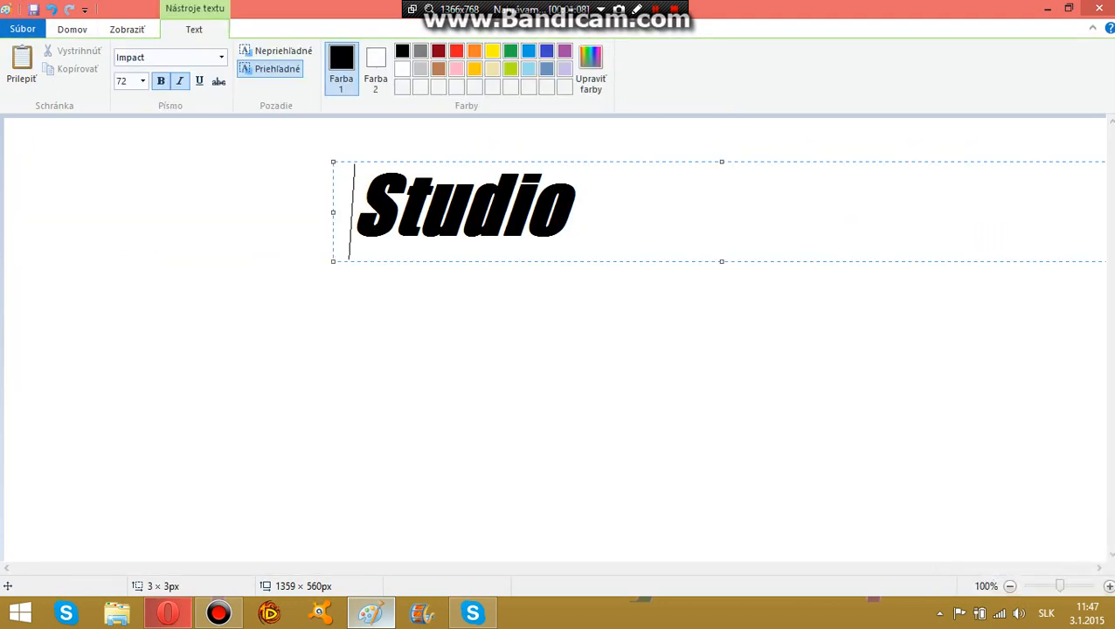
pyautogui.click(124, 424)
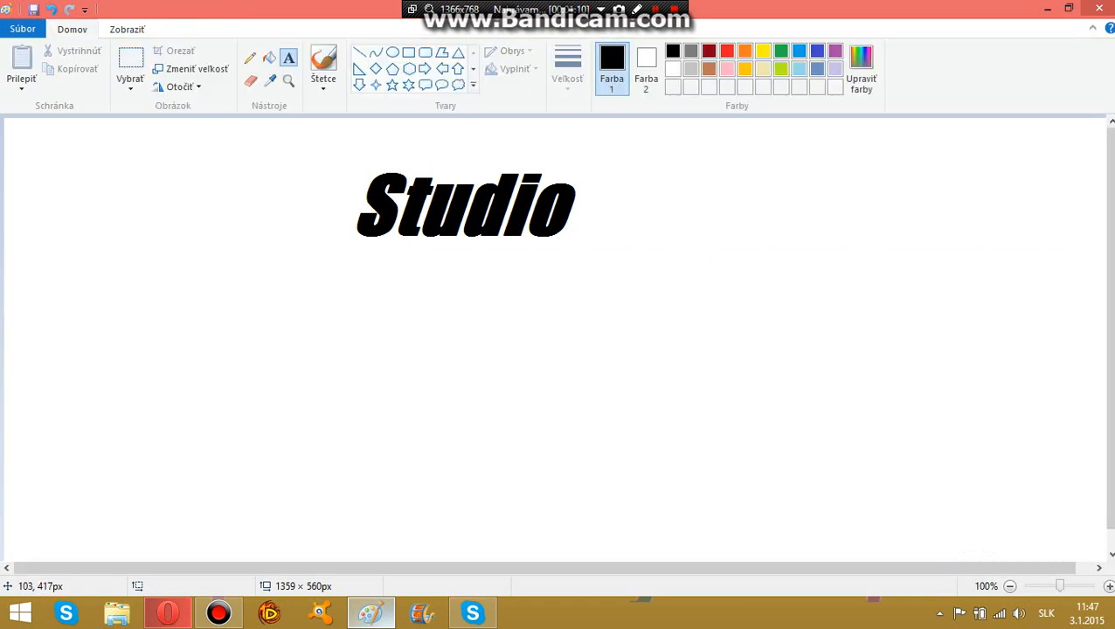
pyautogui.click(104, 402)
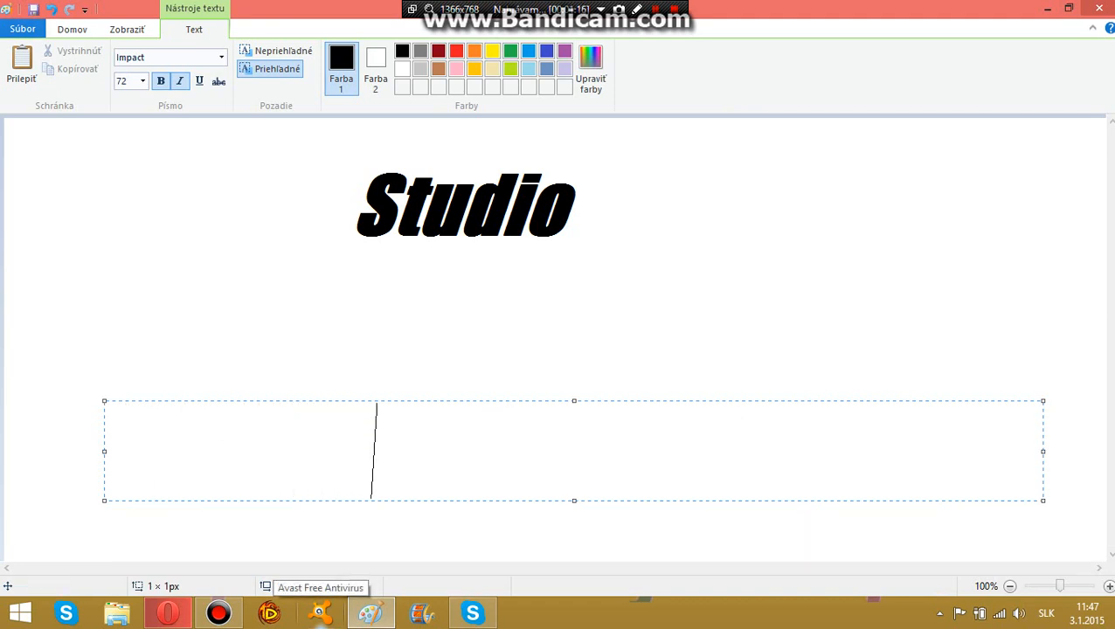
pyautogui.click(143, 81)
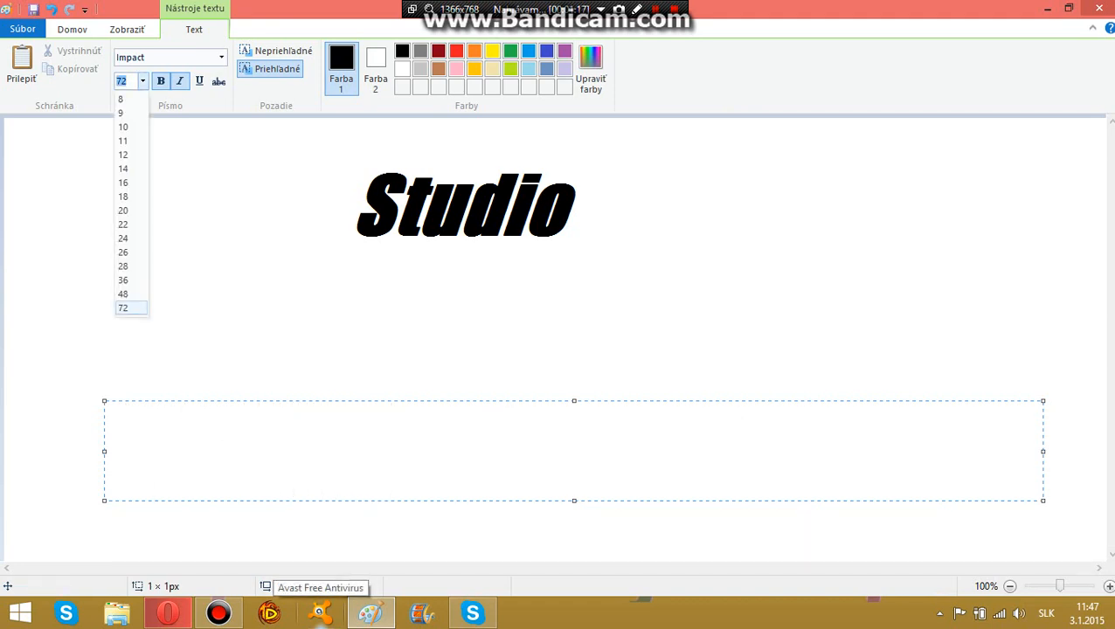
pyautogui.click(123, 307)
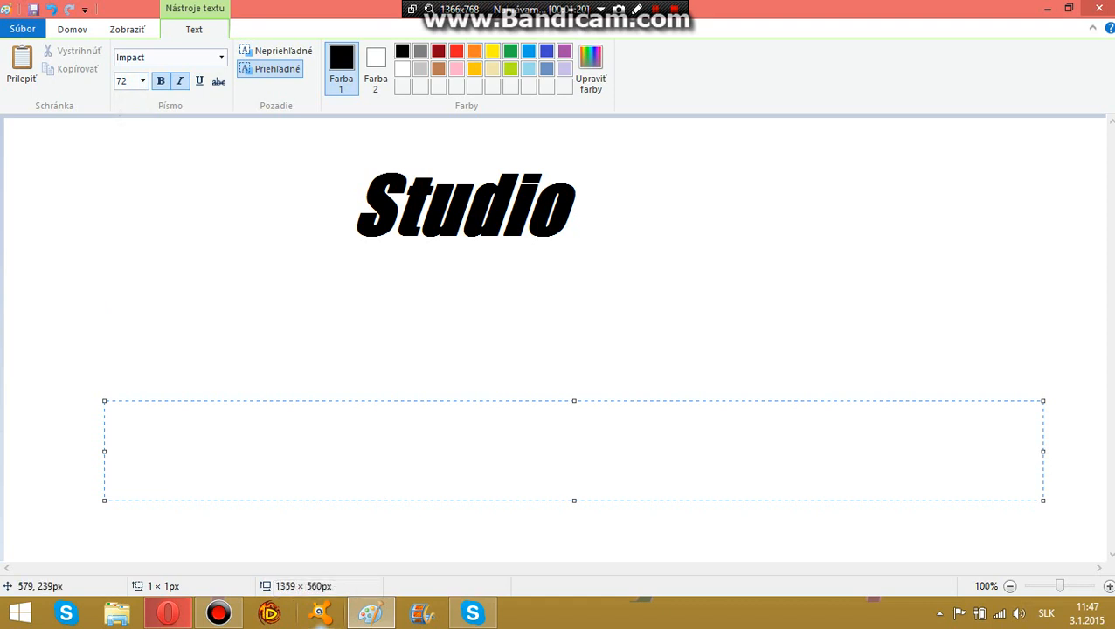
pyautogui.write('Chips')
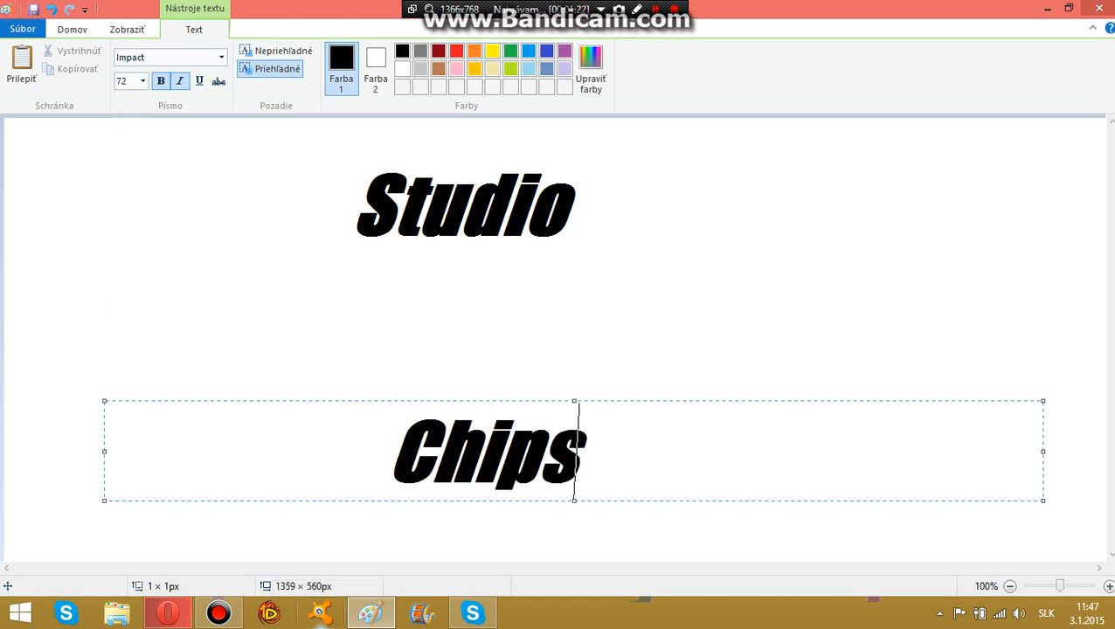
pyautogui.press('Escape')
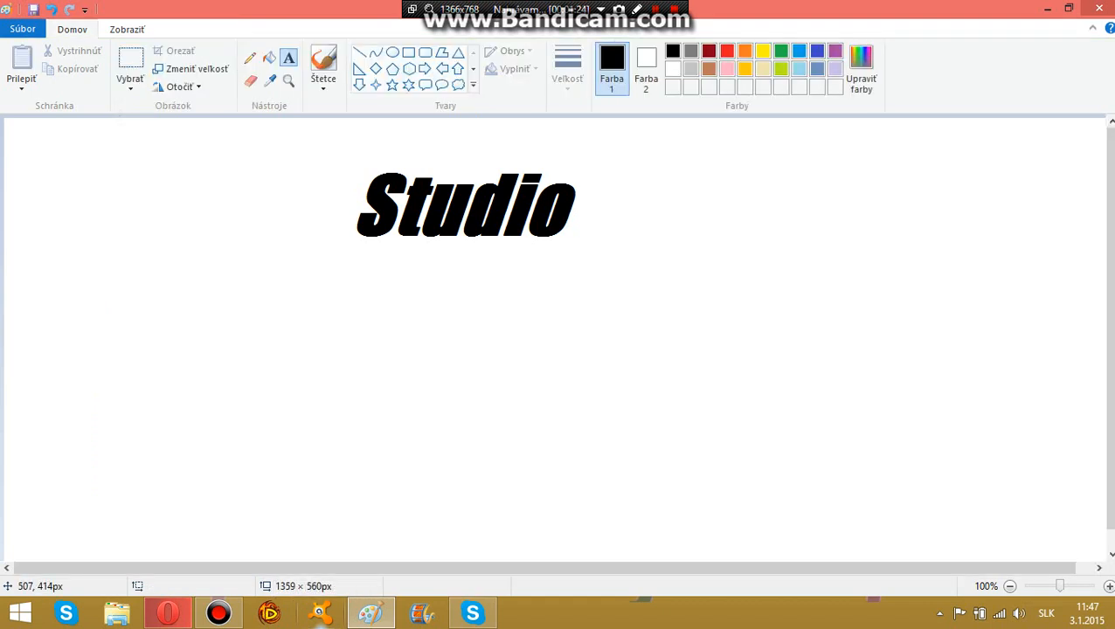
# - Create a text box on the lower part of the canvas and enlarge it to about 1320 × 196 px
pyautogui.click(384, 505)
pyautogui.click(306, 468)
pyautogui.click(252, 429)
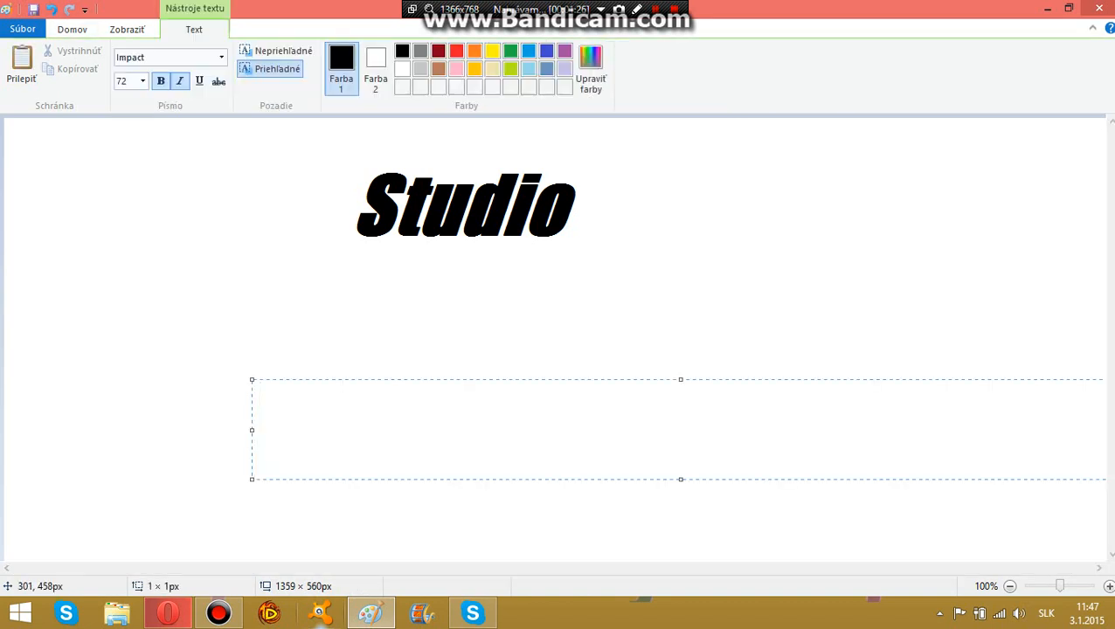
pyautogui.click(249, 473)
pyautogui.click(257, 502)
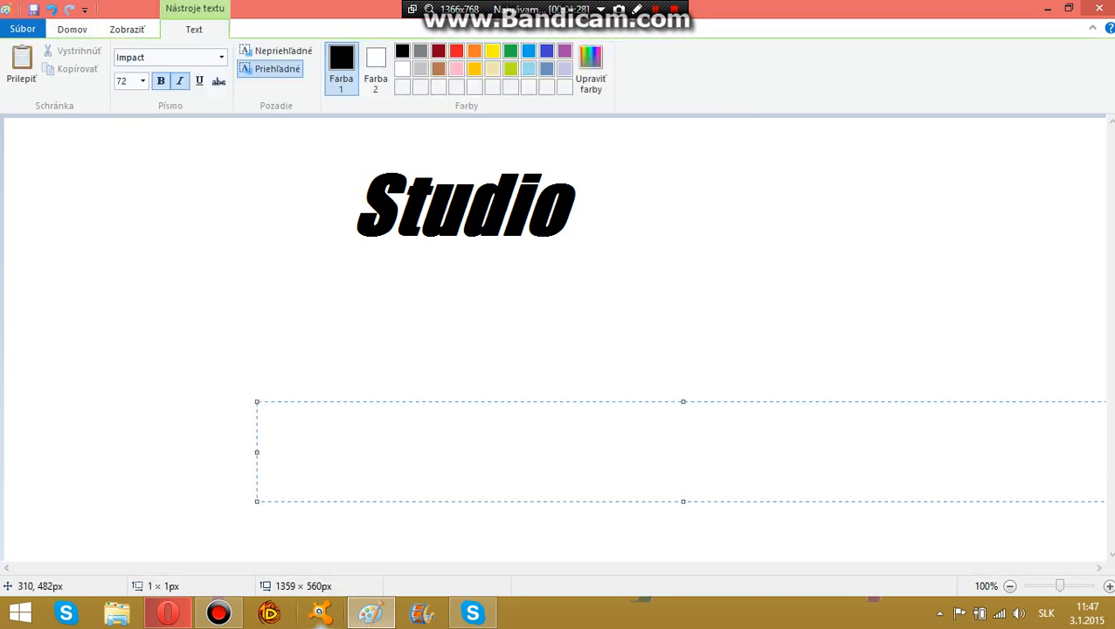
pyautogui.moveTo(257, 502); pyautogui.dragTo(30, 557)
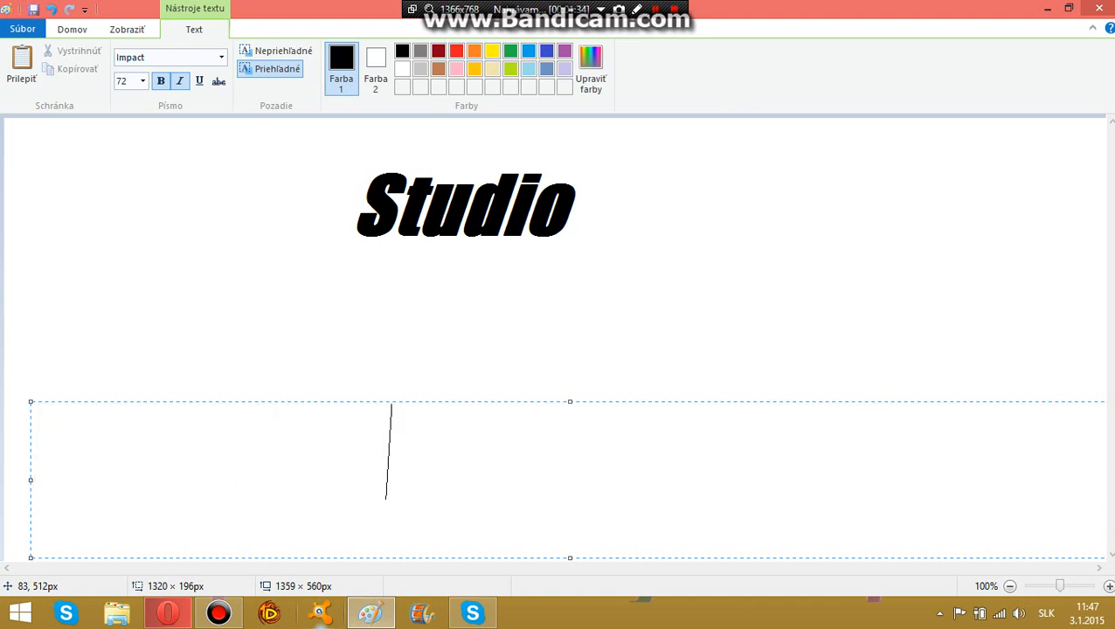
# - Enter "CHIPS" in capital letters in the lower text box and place the text on the canvas
pyautogui.write('CGI')
pyautogui.press('BackSpace')
pyautogui.press('BackSpace')
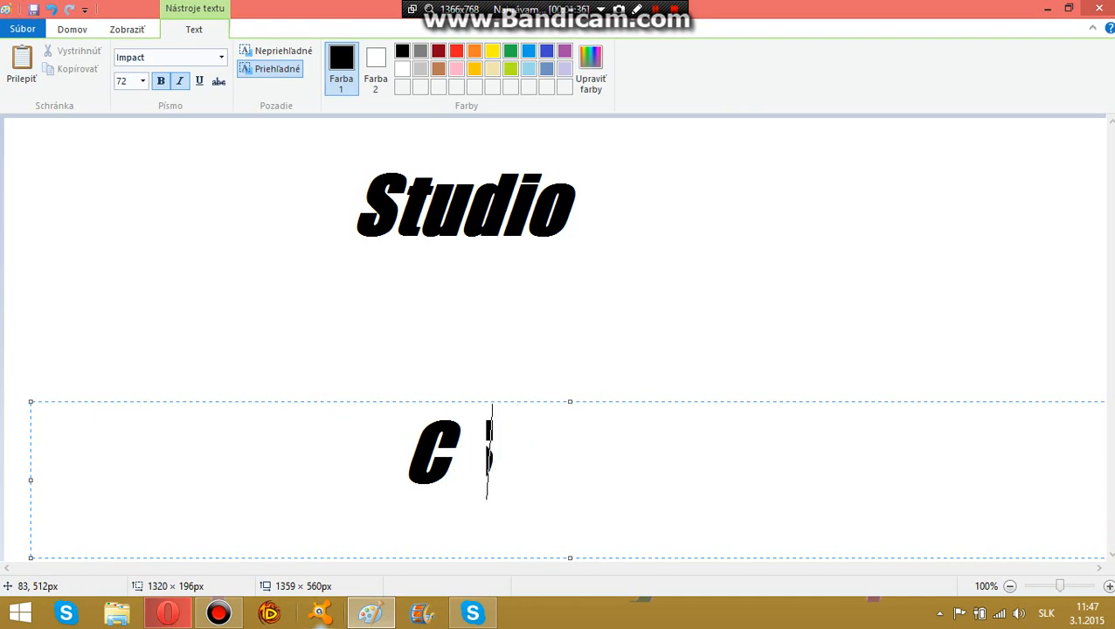
pyautogui.press('BackSpace')
pyautogui.write('HIPS')
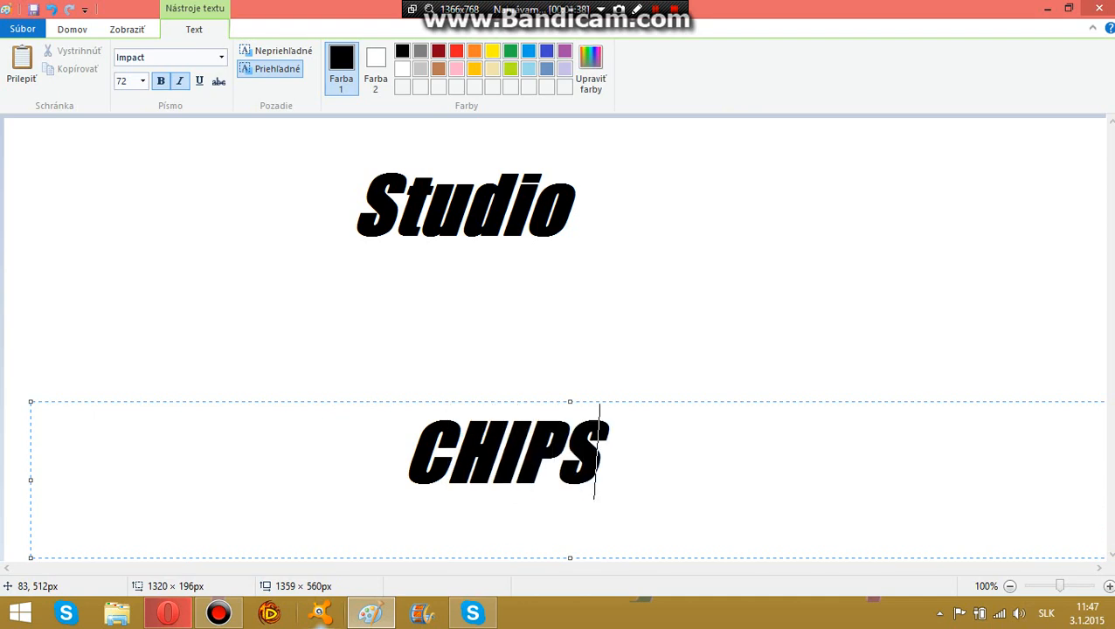
pyautogui.click(220, 167)
pyautogui.click(186, 281)
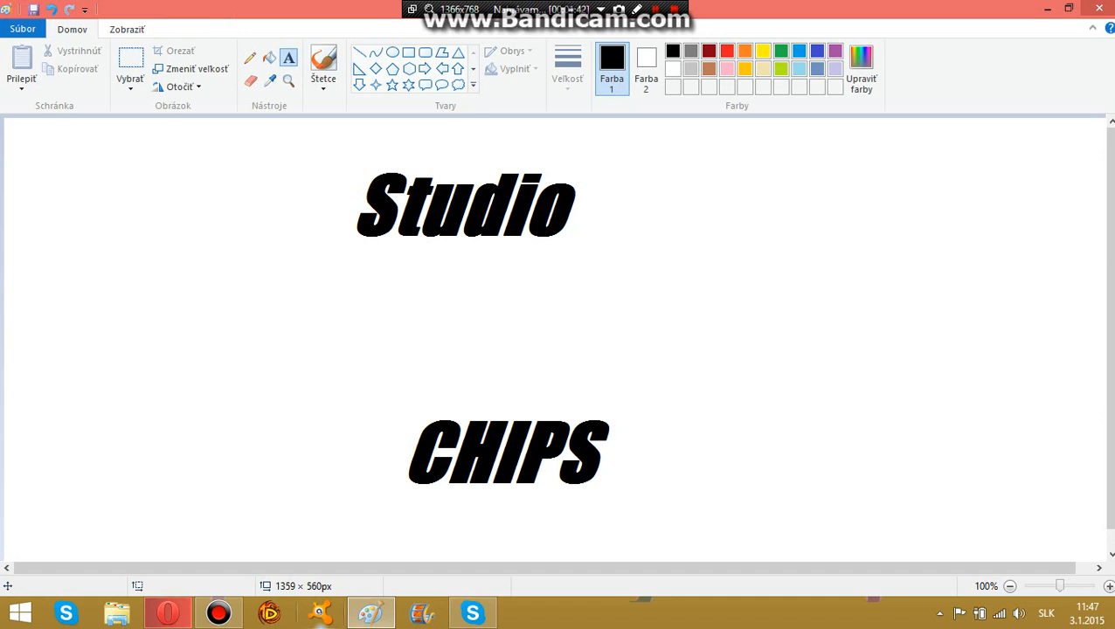
# - Set colour 2 to black and draw three rounded callouts: beside "Studio", about 195 × 103 px below it, and about 322 × 152 px beside "CHIPS"
pyautogui.click(425, 85)
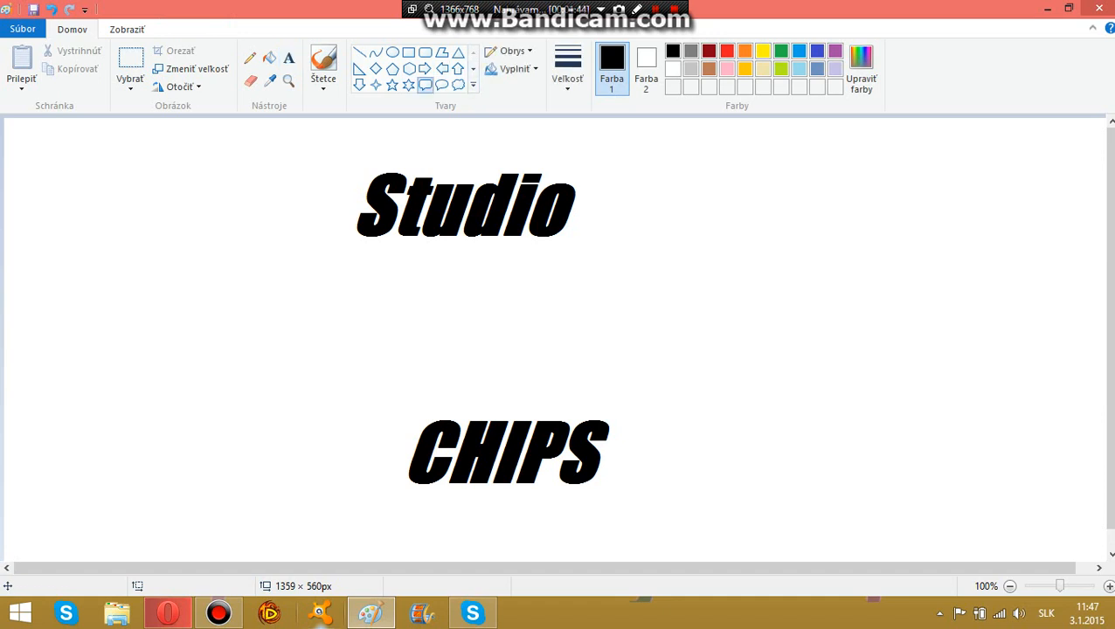
pyautogui.click(646, 70)
pyautogui.click(672, 51)
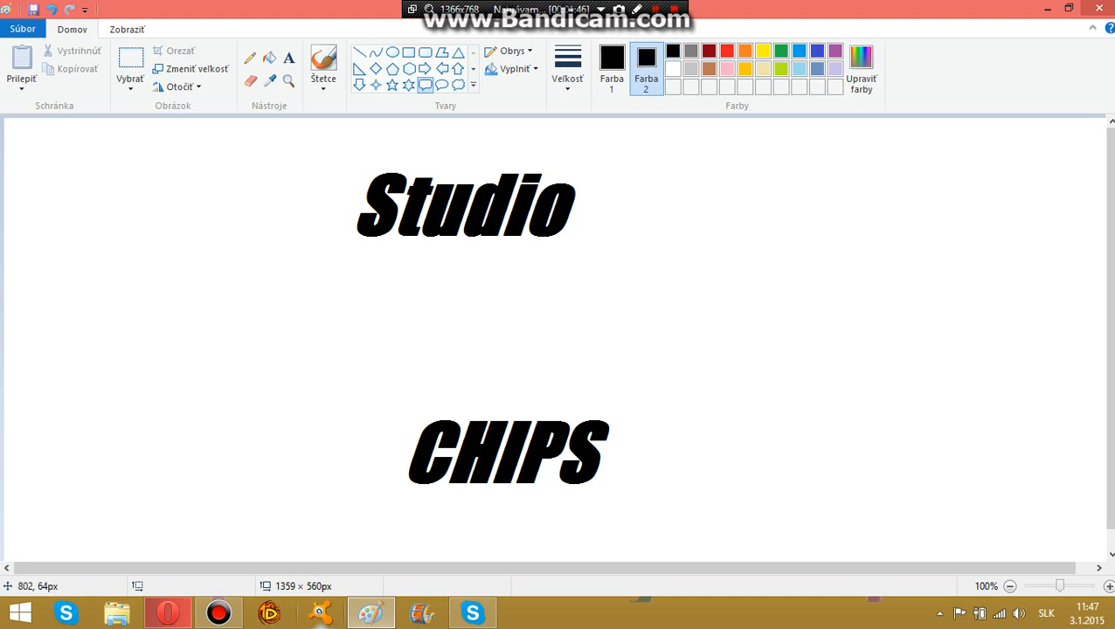
pyautogui.moveTo(627, 297); pyautogui.dragTo(874, 146)
pyautogui.click(708, 423)
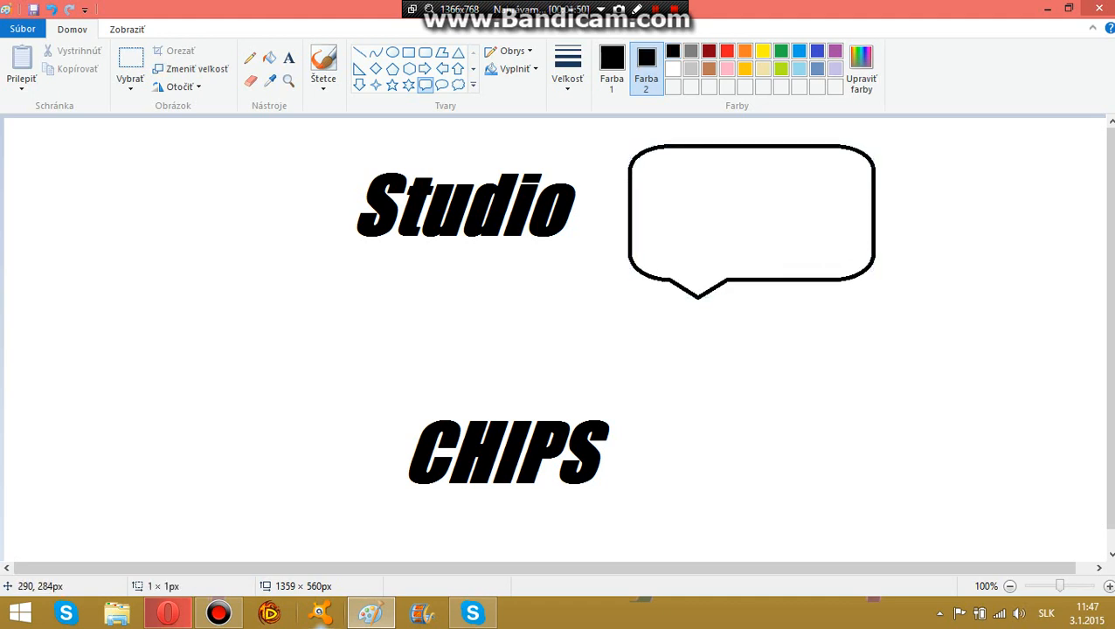
pyautogui.moveTo(241, 352); pyautogui.dragTo(401, 266)
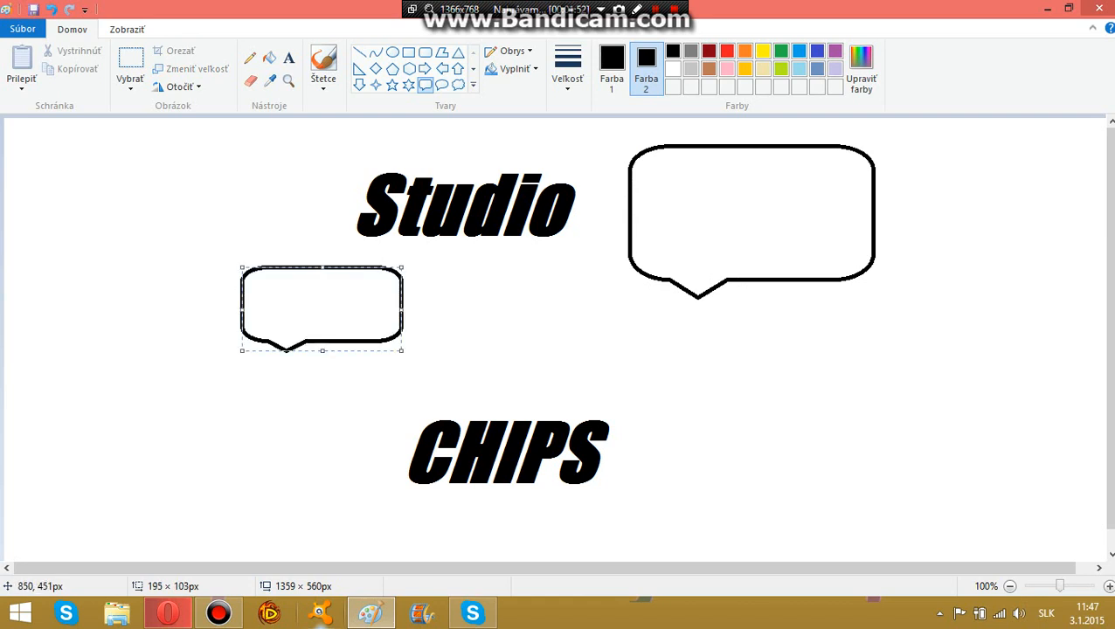
pyautogui.moveTo(682, 493); pyautogui.dragTo(946, 369)
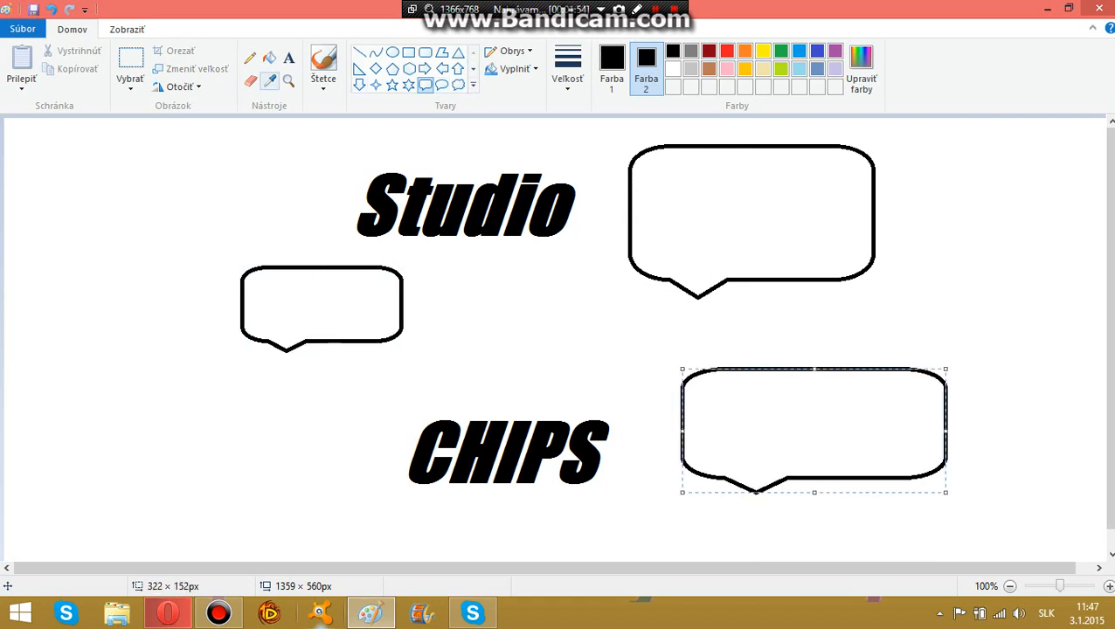
# - Start a text box at the top edge of the callout beside "Studio" and set its font size to 18
pyautogui.click(288, 58)
pyautogui.click(746, 161)
pyautogui.click(701, 198)
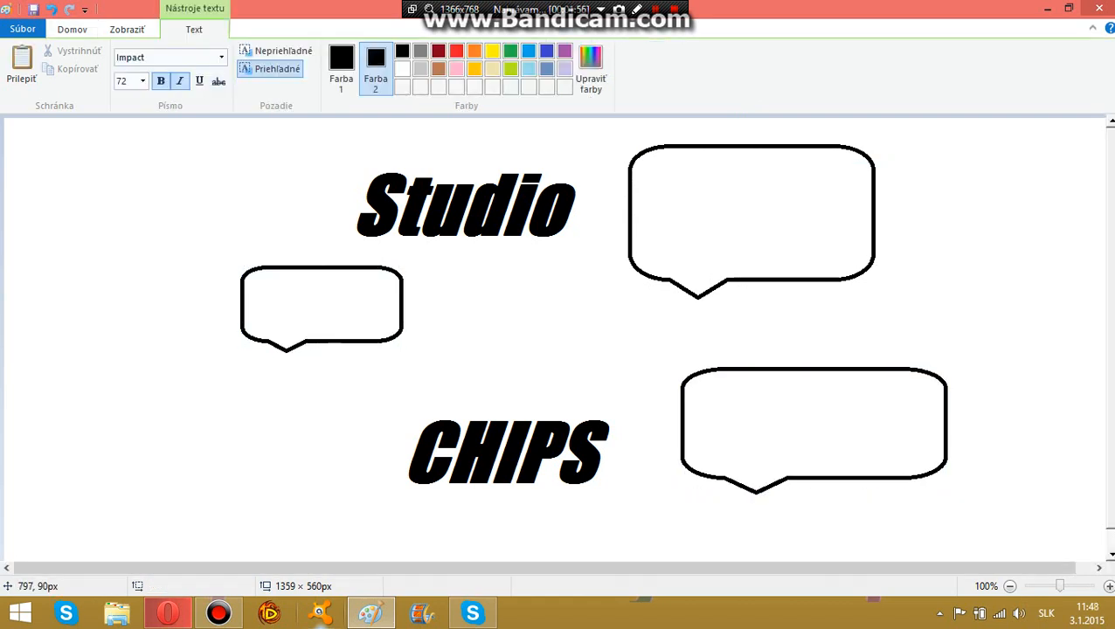
pyautogui.click(658, 142)
pyautogui.click(142, 81)
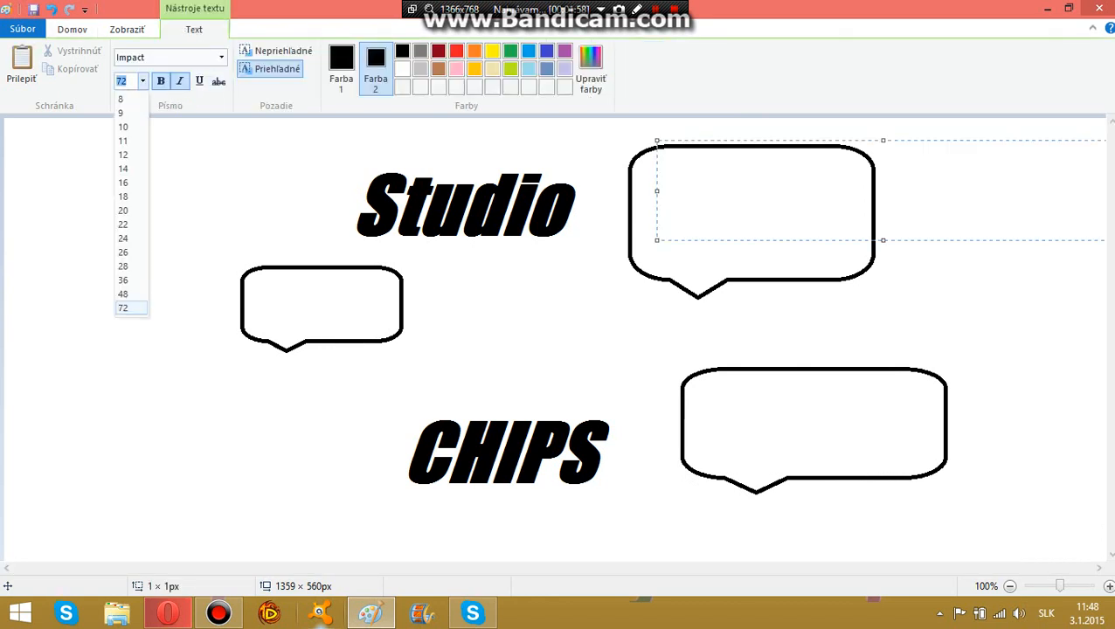
pyautogui.click(123, 195)
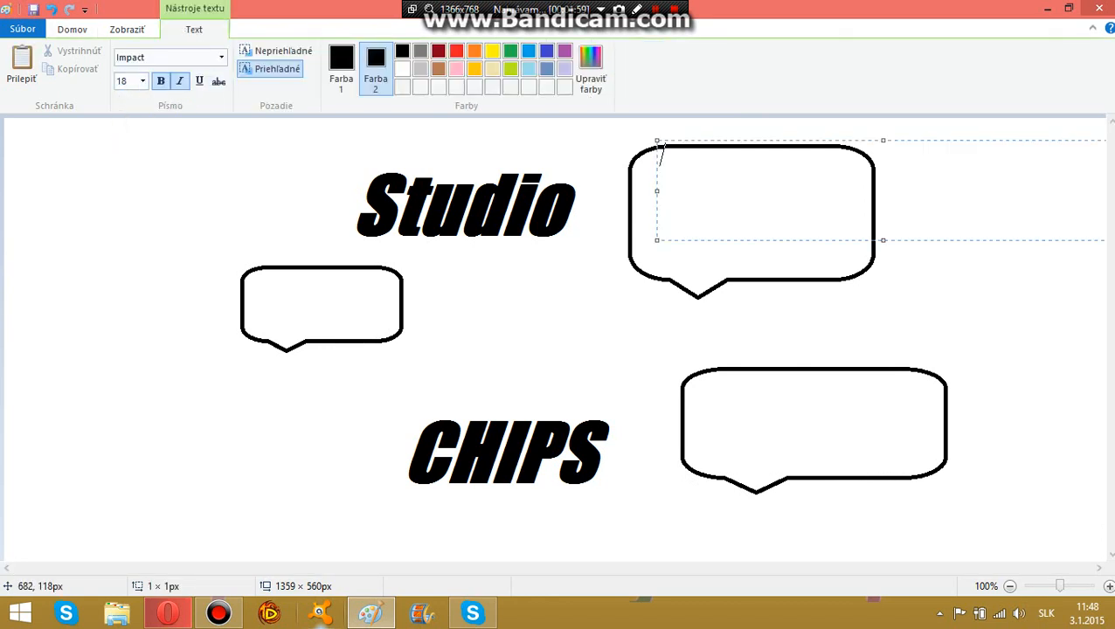
# - Restart the text box inside the callout beside "Studio", set its font size to 26, and enlarge it to about 290 × 62 px
pyautogui.click(685, 252)
pyautogui.click(646, 222)
pyautogui.click(649, 204)
pyautogui.click(650, 193)
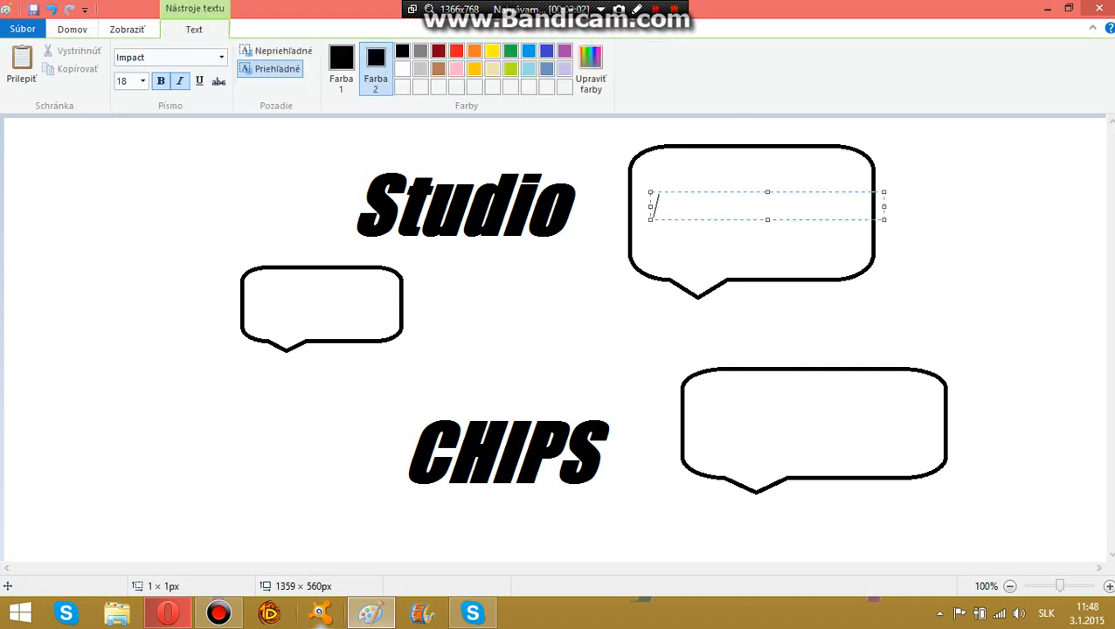
pyautogui.click(143, 80)
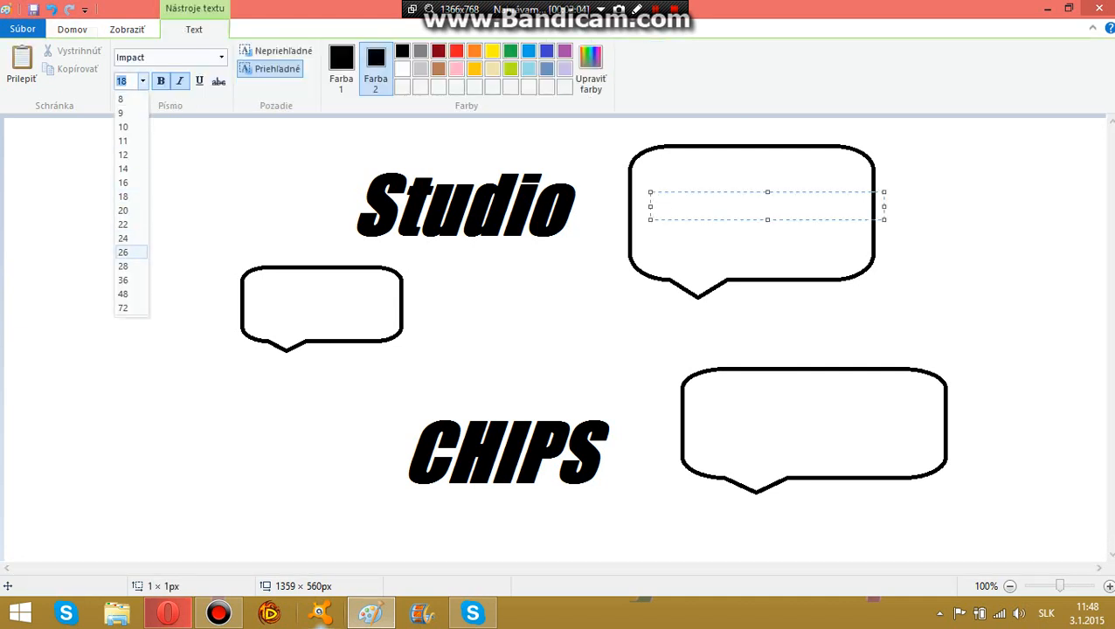
pyautogui.click(122, 252)
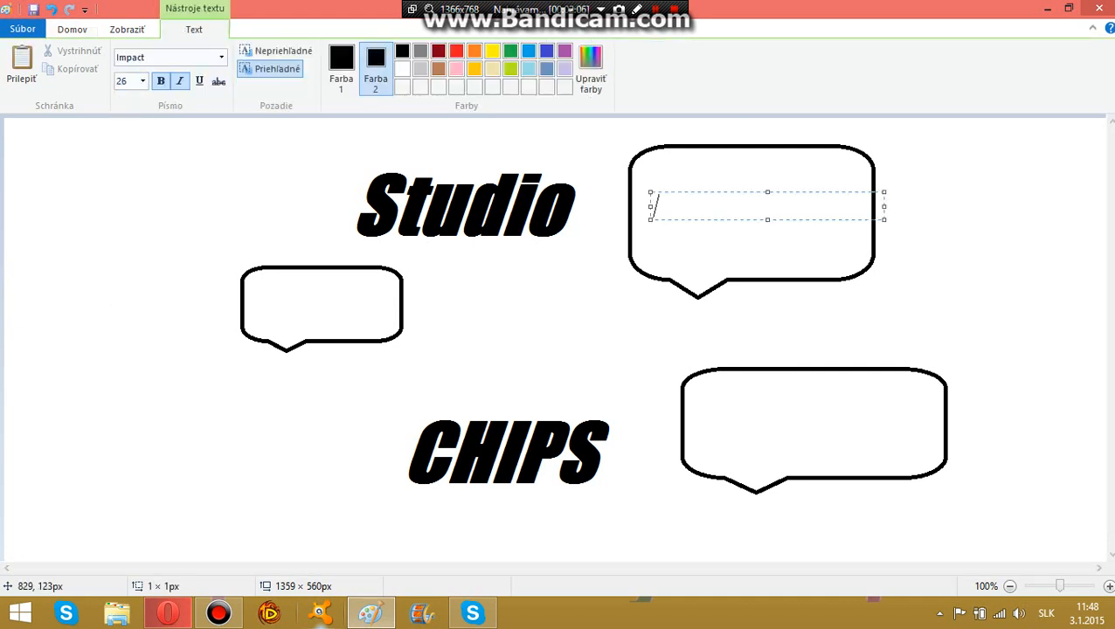
pyautogui.moveTo(767, 219); pyautogui.dragTo(767, 239)
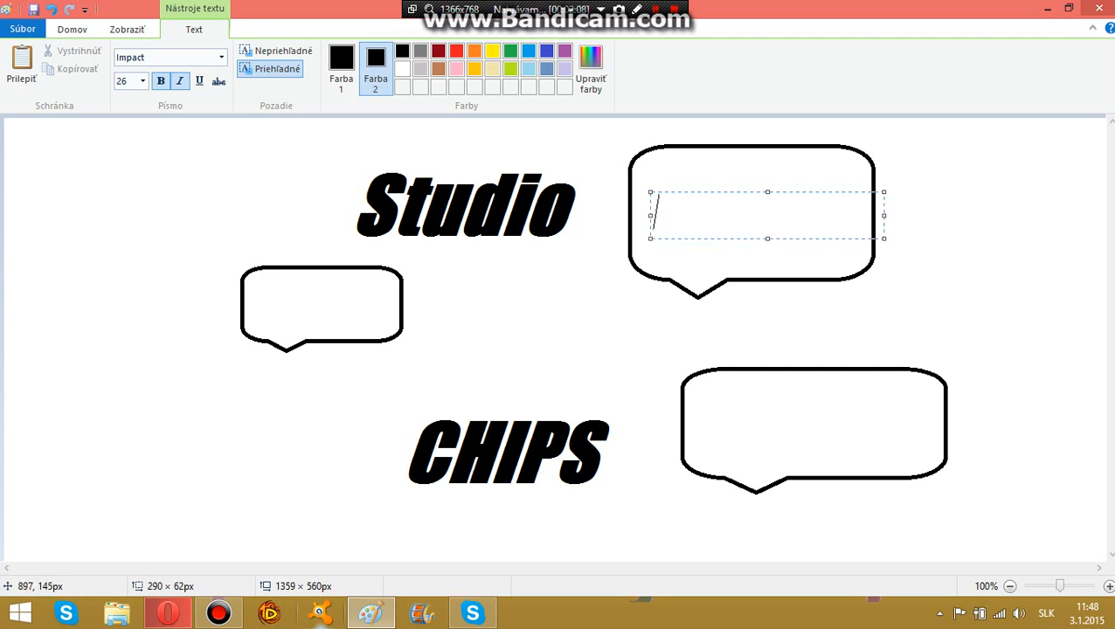
# - Enter "Predstavenia Modov" in the callout beside "Studio" and place the text on the canvas
pyautogui.write('Predstavenia Modov')
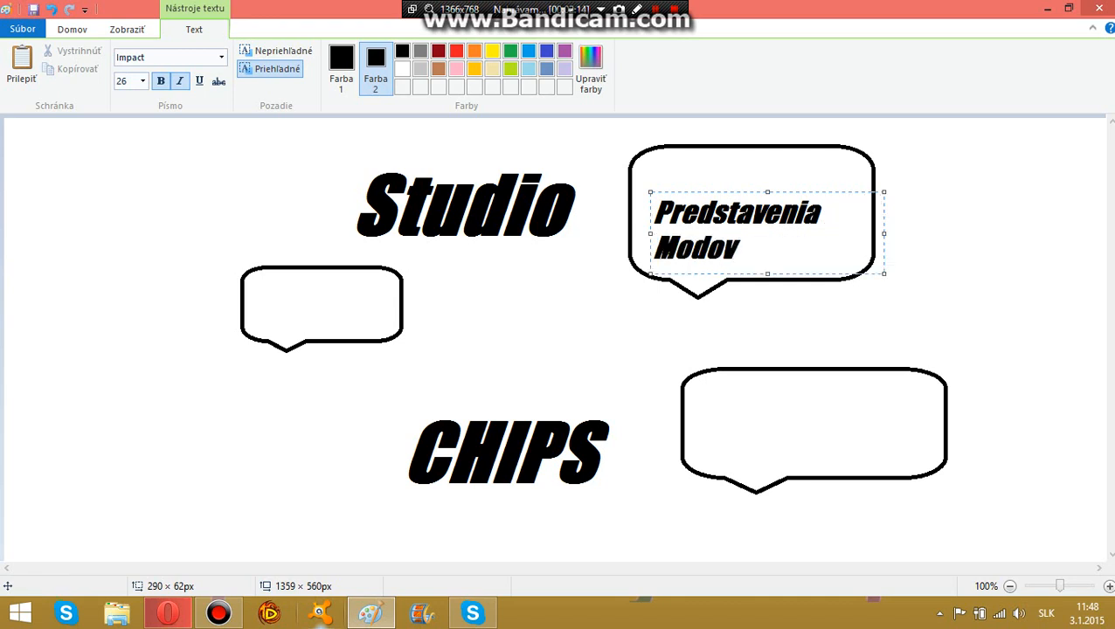
pyautogui.click(656, 247)
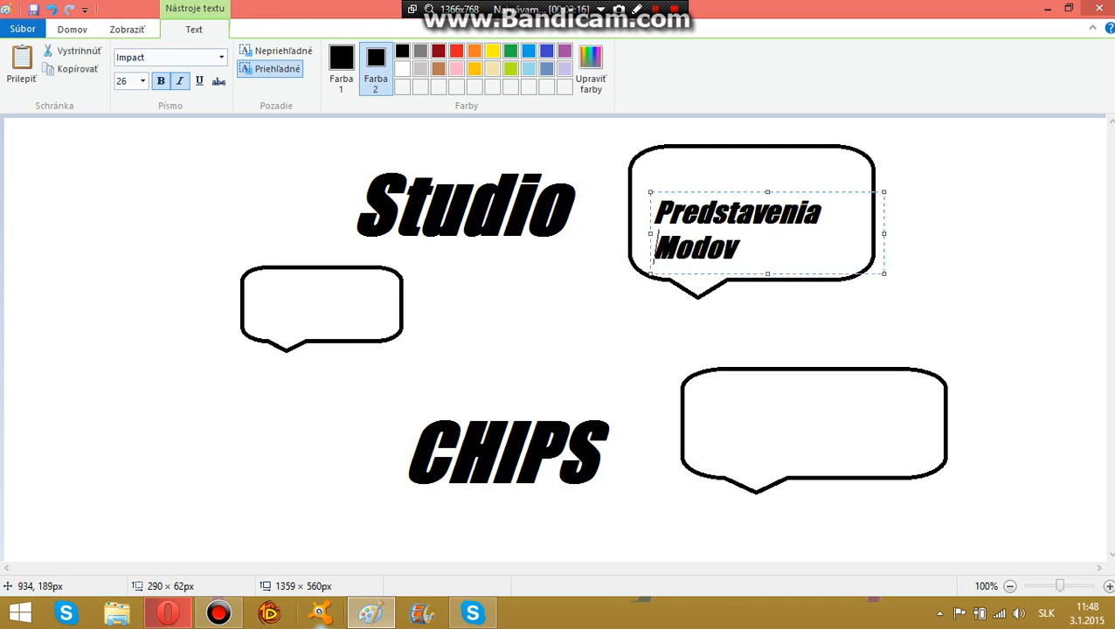
pyautogui.click(736, 248)
pyautogui.click(785, 339)
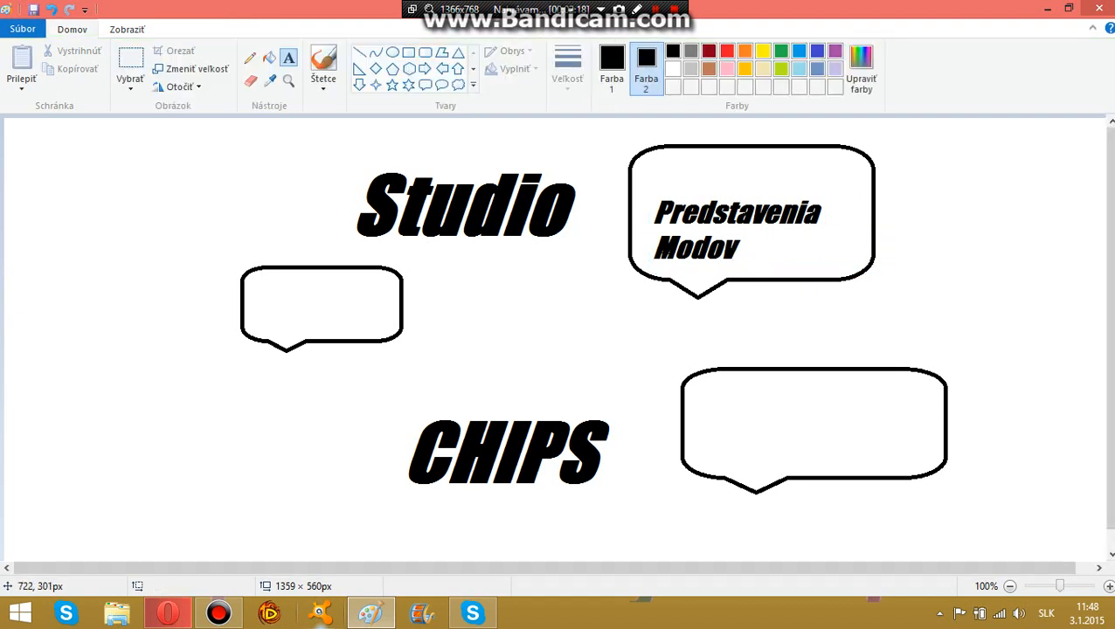
# - Add the caption Lets"Playe inside the small callout below "Studio" and place it on the canvas
pyautogui.click(266, 274)
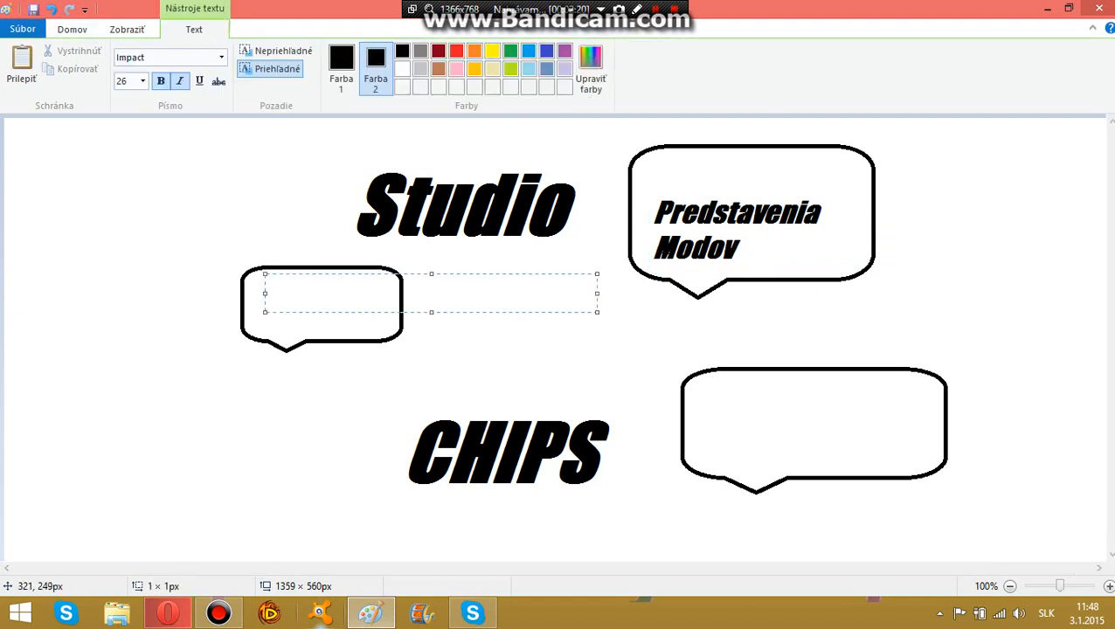
pyautogui.write('Letsp')
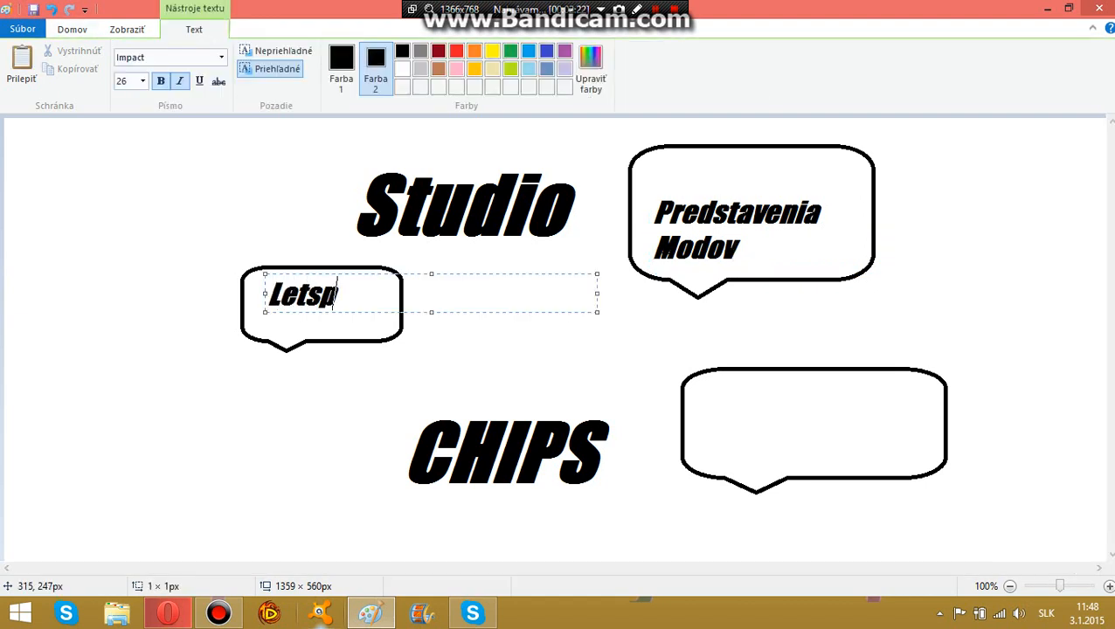
pyautogui.press('BackSpace')
pyautogui.write('"Plax')
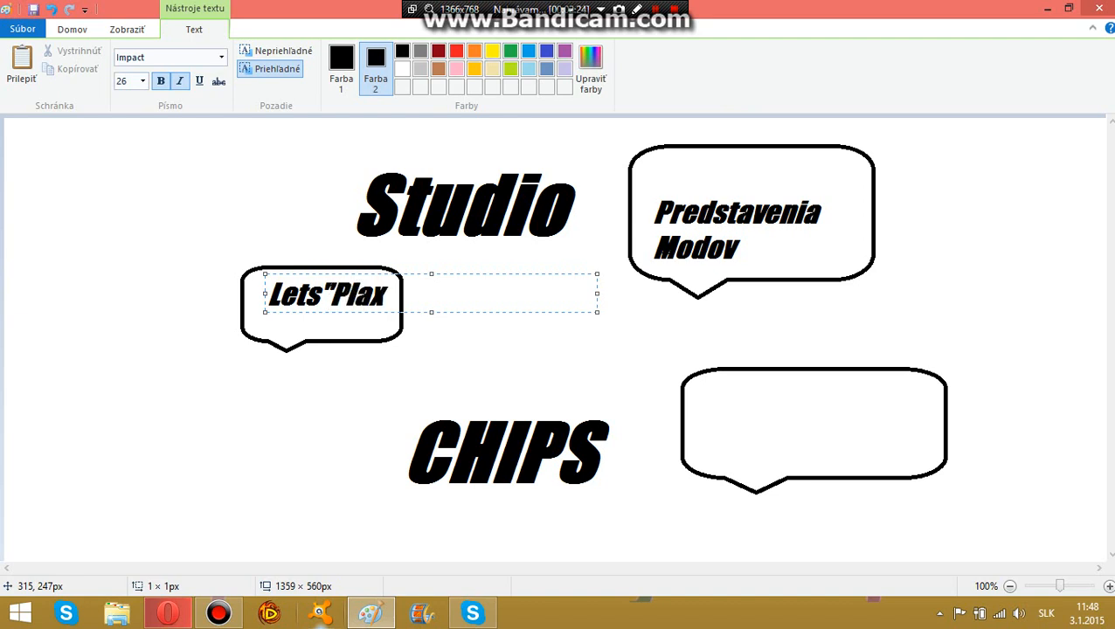
pyautogui.press('BackSpace')
pyautogui.write('ye')
pyautogui.click(569, 426)
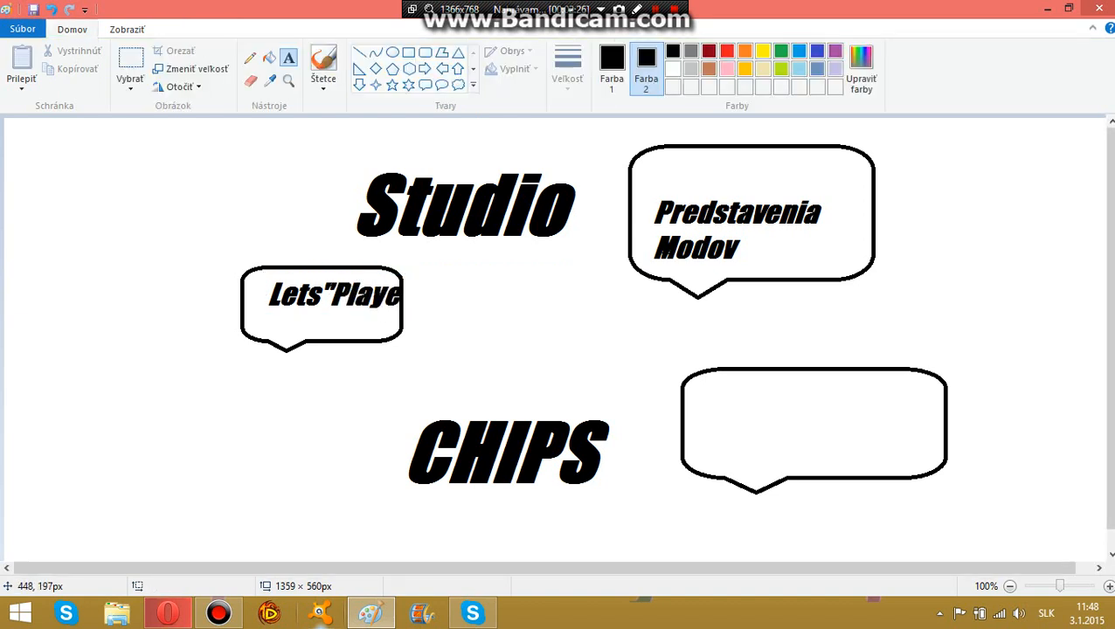
# - Create a text box of about 411 × 88 px in the callout beside "CHIPS", enter "Tutorialy" and place it on the canvas
pyautogui.click(720, 415)
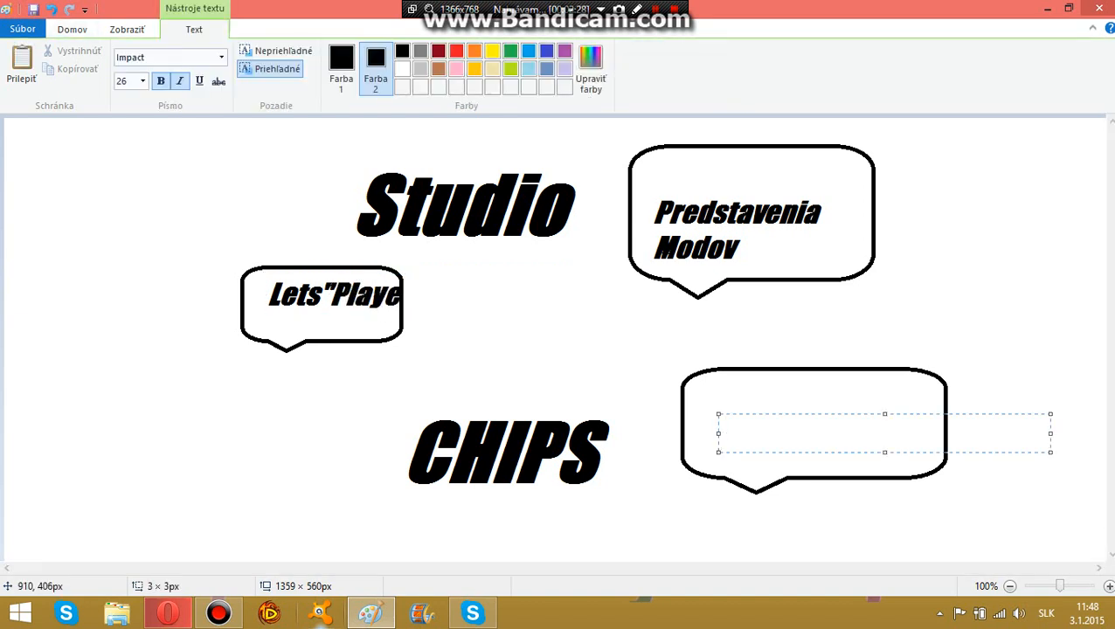
pyautogui.click(686, 444)
pyautogui.click(695, 391)
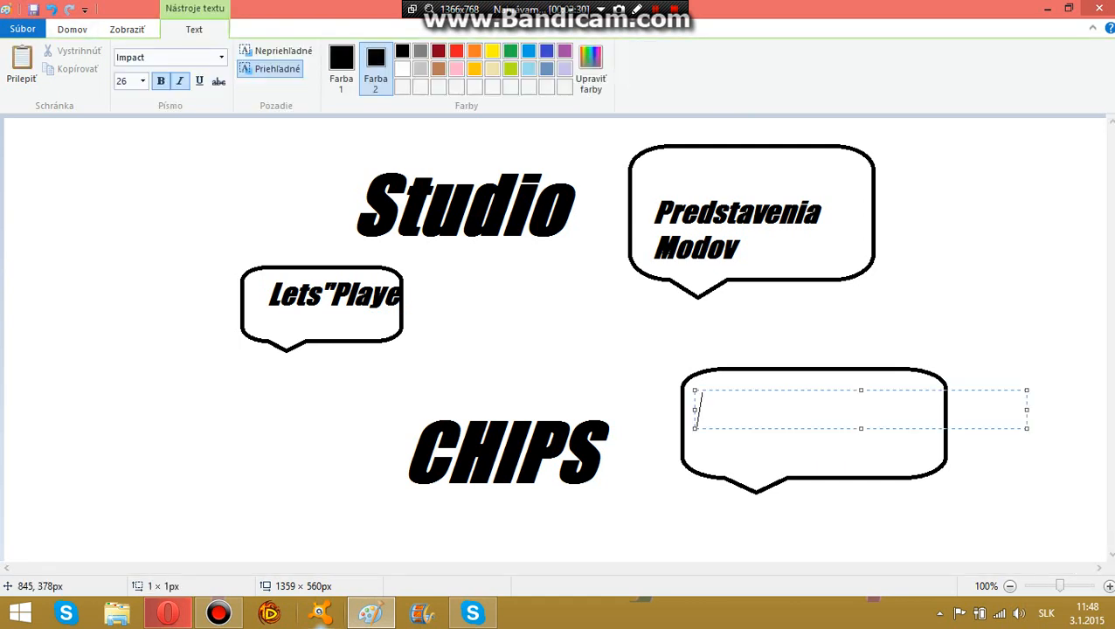
pyautogui.moveTo(694, 428); pyautogui.dragTo(691, 458)
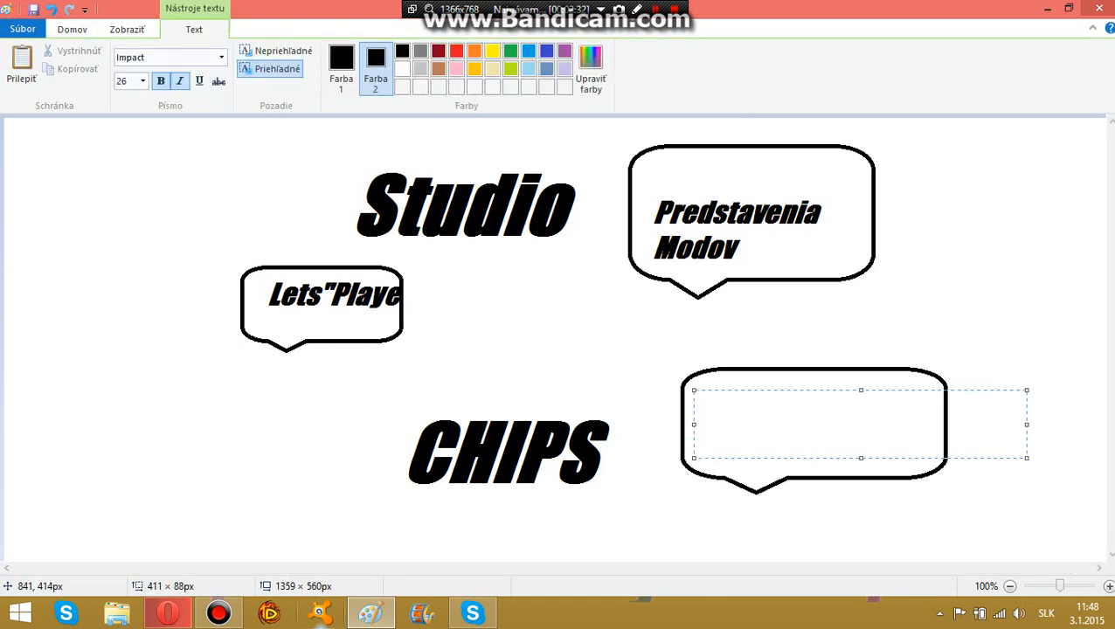
pyautogui.write('Tutorialy')
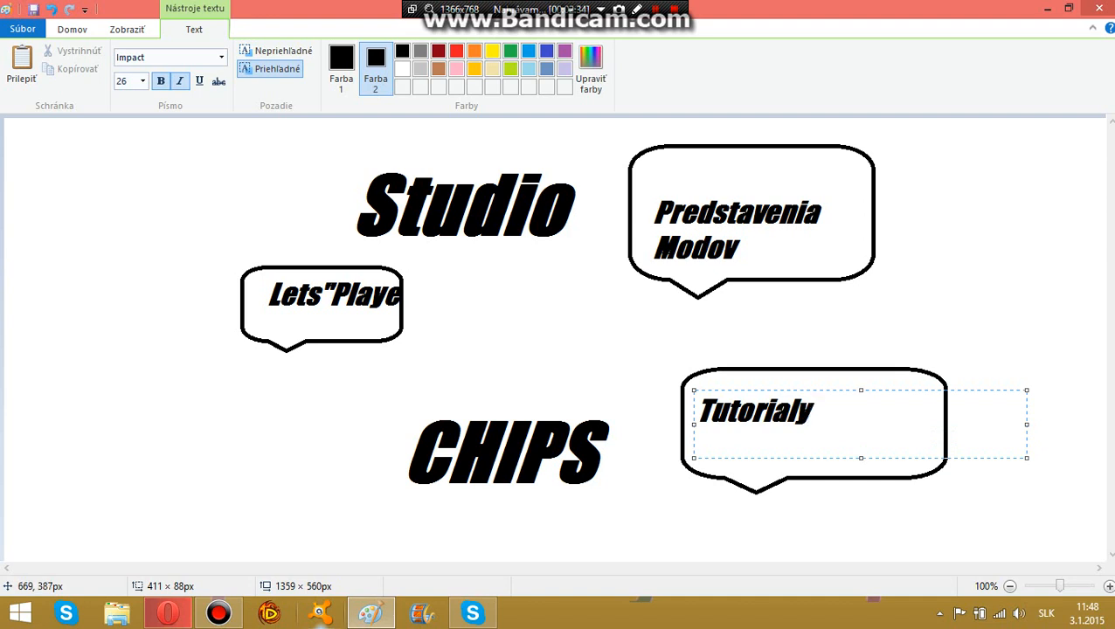
pyautogui.click(424, 328)
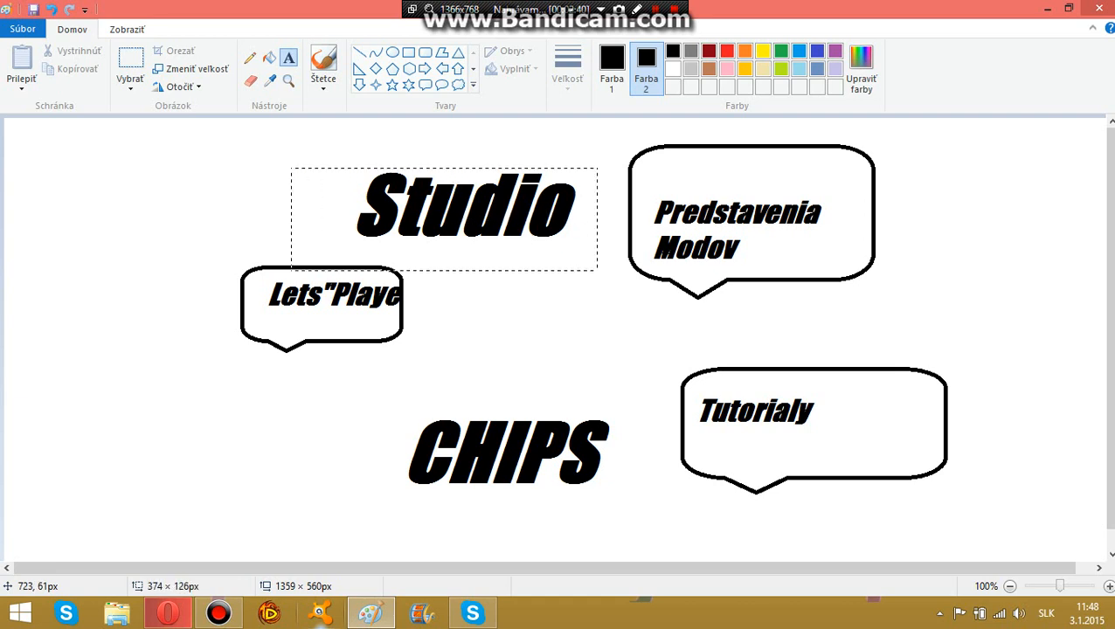
pyautogui.moveTo(291, 270); pyautogui.dragTo(924, 117)
pyautogui.click(417, 216)
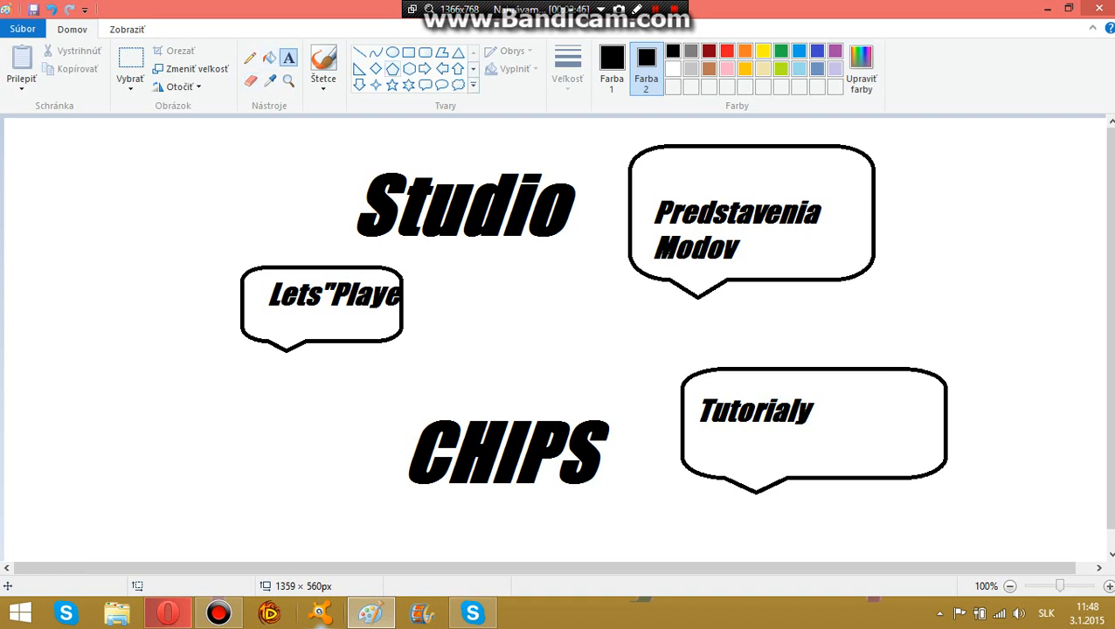
# - Draw a down arrow about 79 × 117 px below the Lets"Playe callout and a similar up arrow above that callout
pyautogui.click(360, 85)
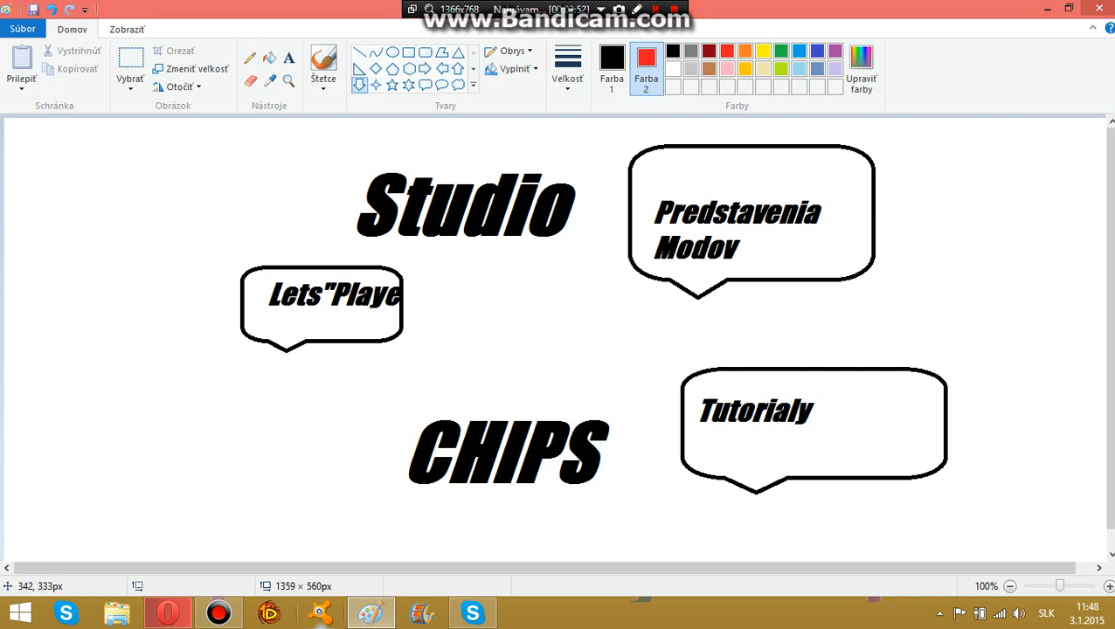
pyautogui.moveTo(332, 391); pyautogui.dragTo(264, 491)
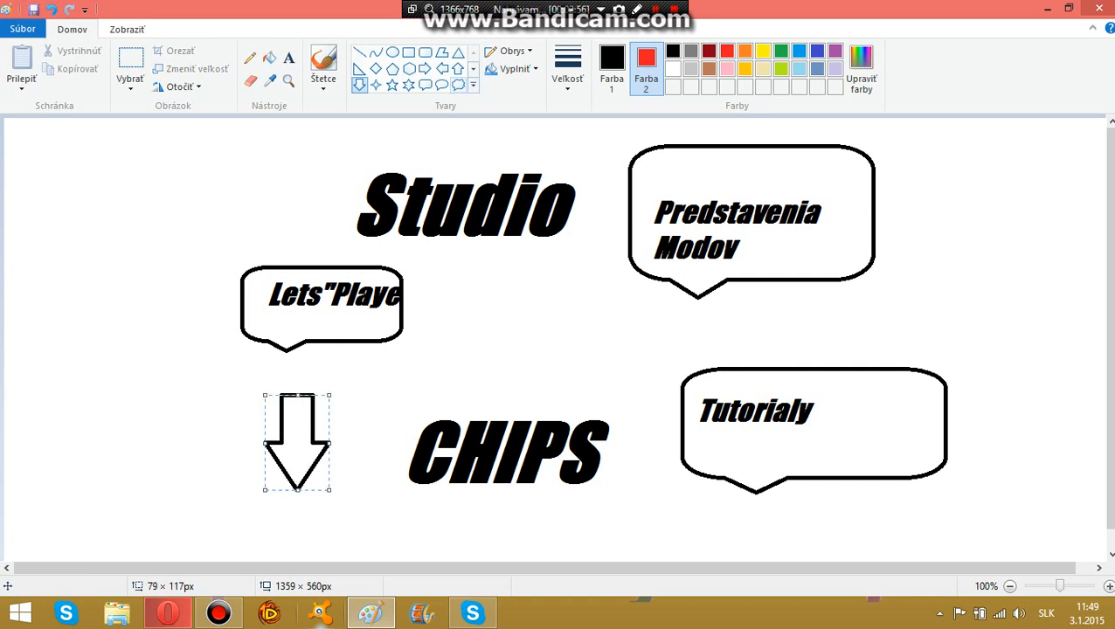
pyautogui.click(458, 69)
pyautogui.moveTo(322, 134); pyautogui.dragTo(269, 239)
# - Draw a flat up arrow about 239 × 24 px between the "Predstavenia Modov" and "Tutorialy" callouts
pyautogui.click(603, 325)
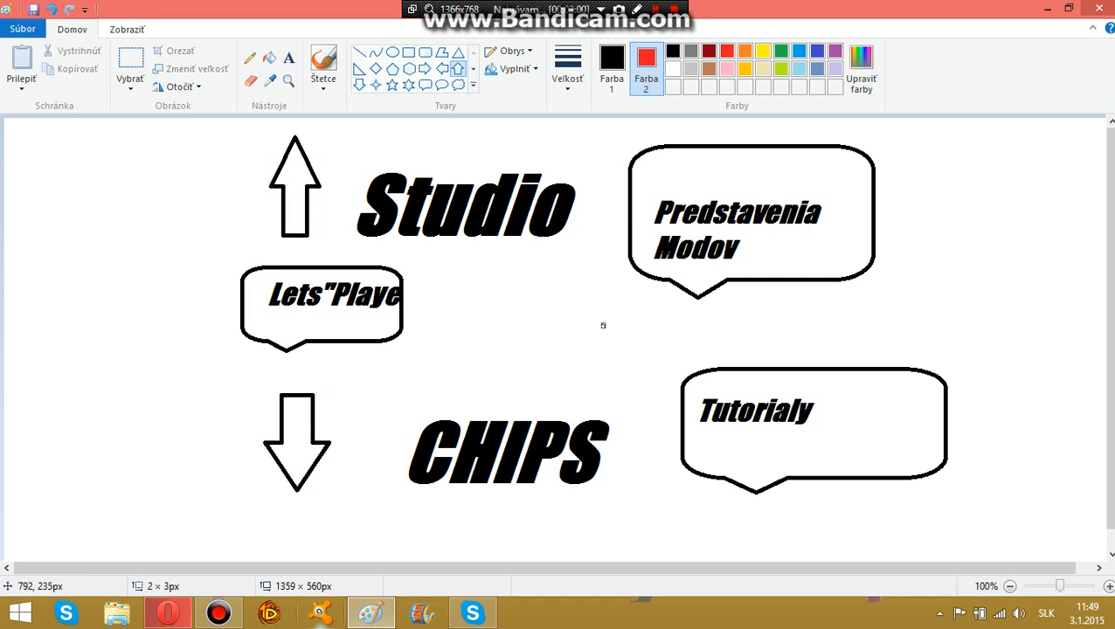
pyautogui.moveTo(888, 316); pyautogui.dragTo(690, 339)
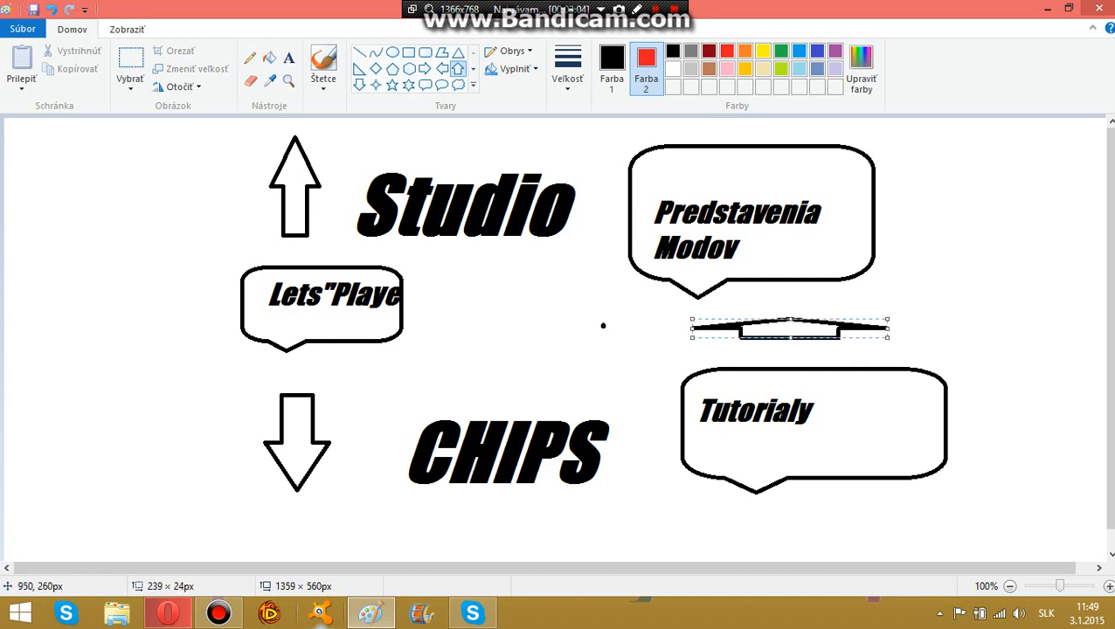
pyautogui.click(825, 268)
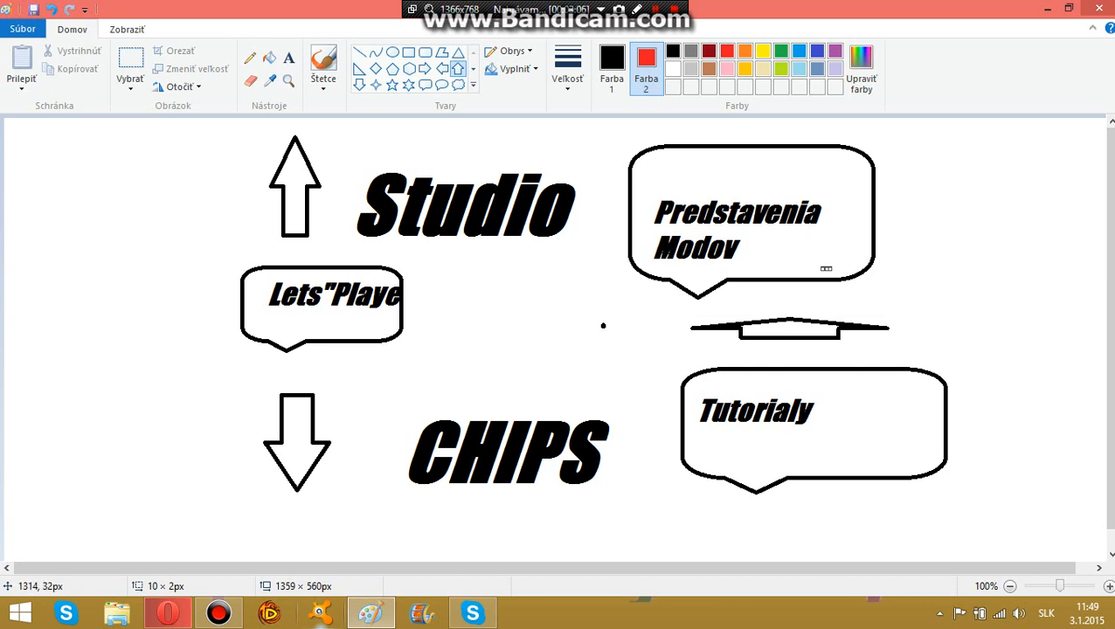
# - Close Paint and save the drawing to the desktop (Pracovná plocha) as the PNG file "kfekfekdnjnfdda"
pyautogui.click(1098, 8)
pyautogui.press('Return')
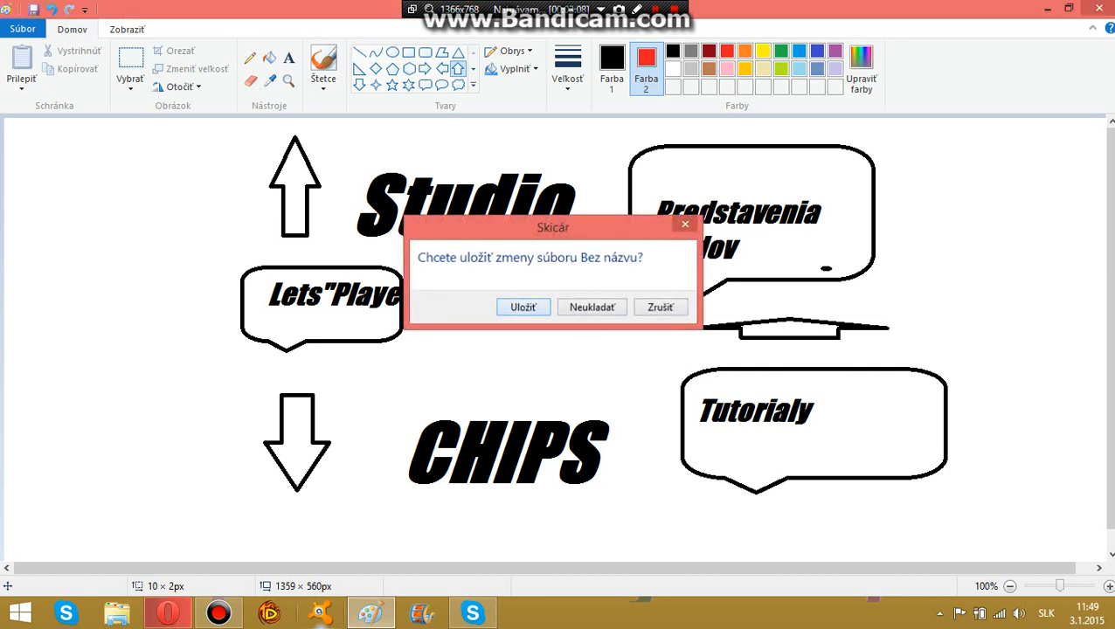
pyautogui.click(73, 124)
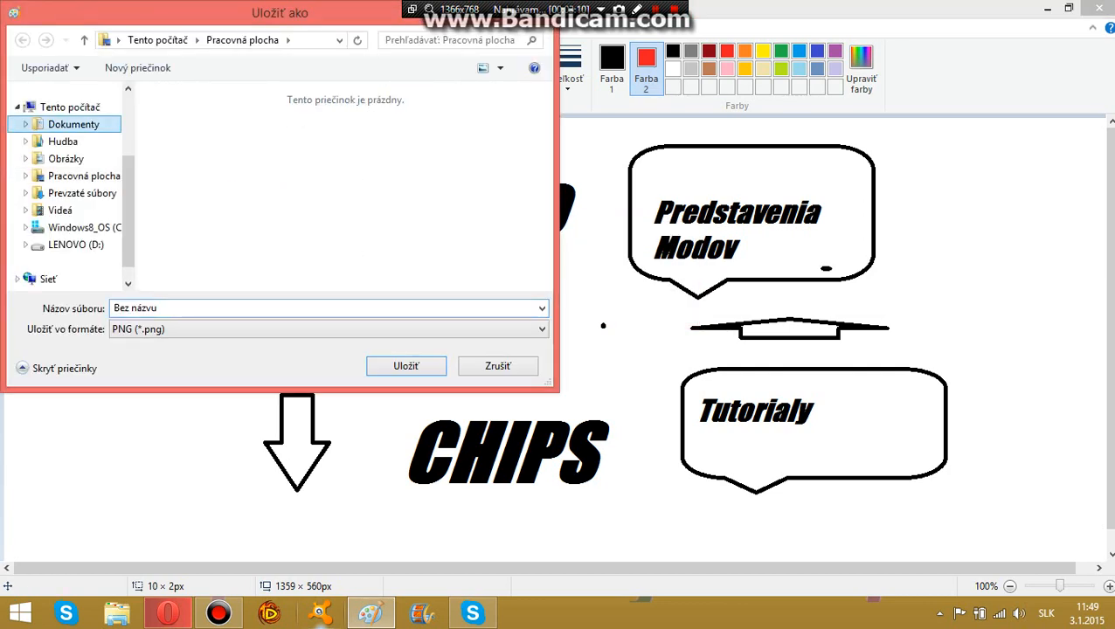
pyautogui.click(84, 176)
pyautogui.click(327, 308)
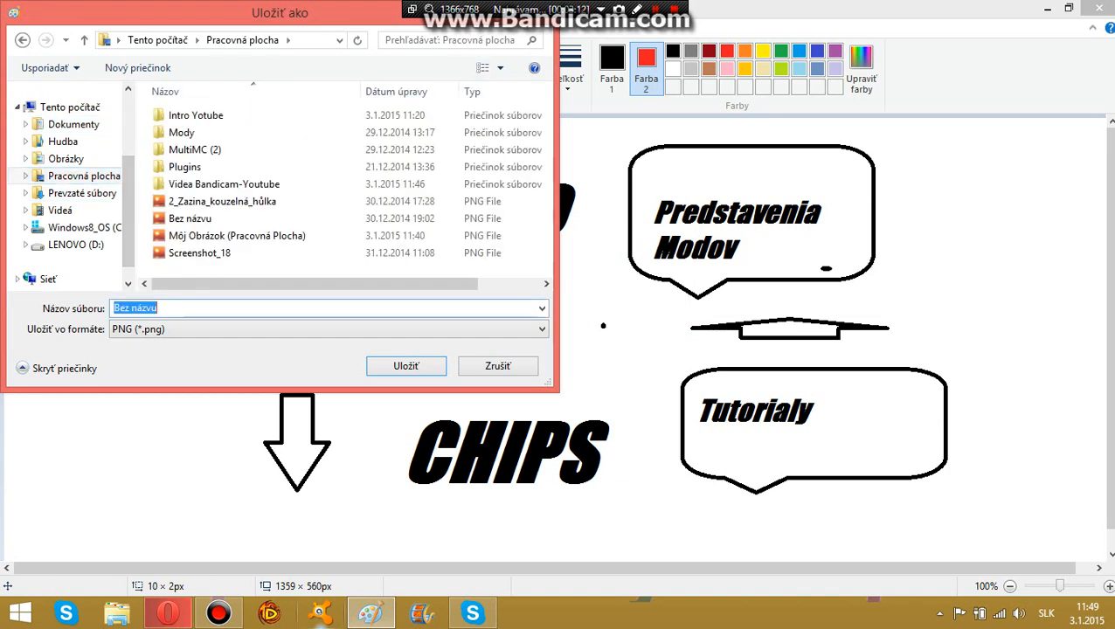
pyautogui.write('kfekfekdnjnfdda')
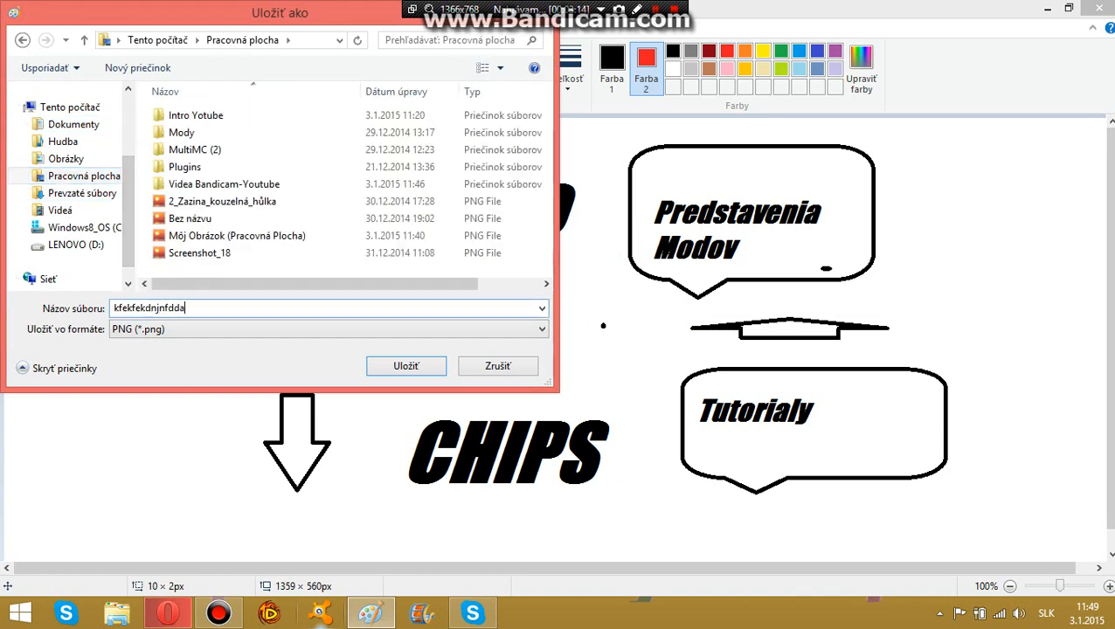
pyautogui.click(405, 365)
pyautogui.click(1098, 8)
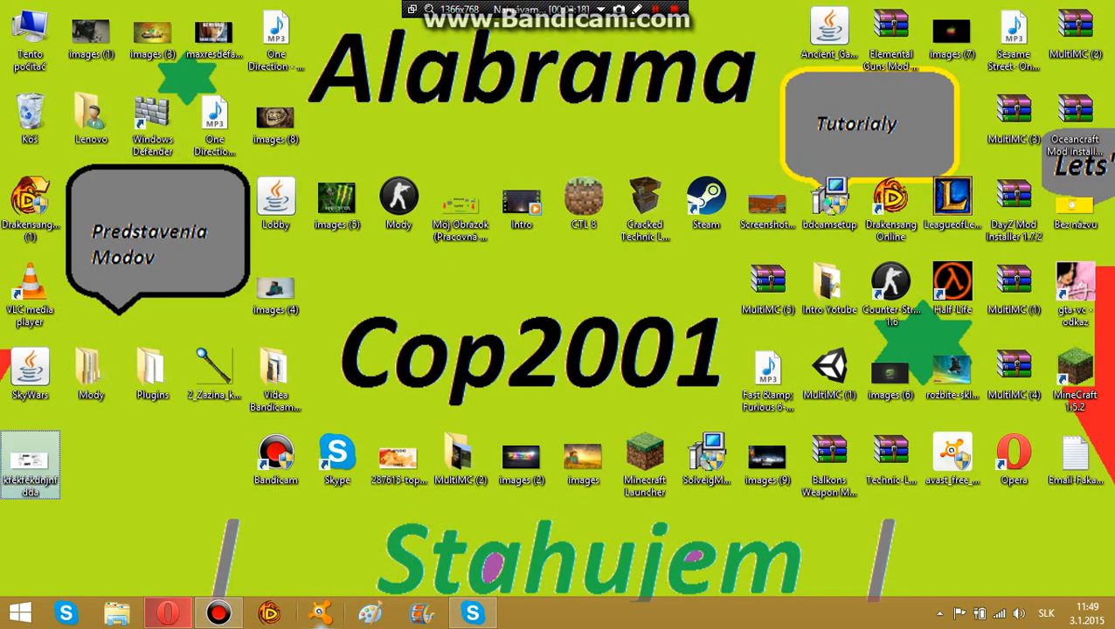
# - Set kfekfekdnjnfdda.png as the desktop background, and replace that background with Môj Obrázok (Pracovná Plocha).png
pyautogui.rightClick(26, 470)
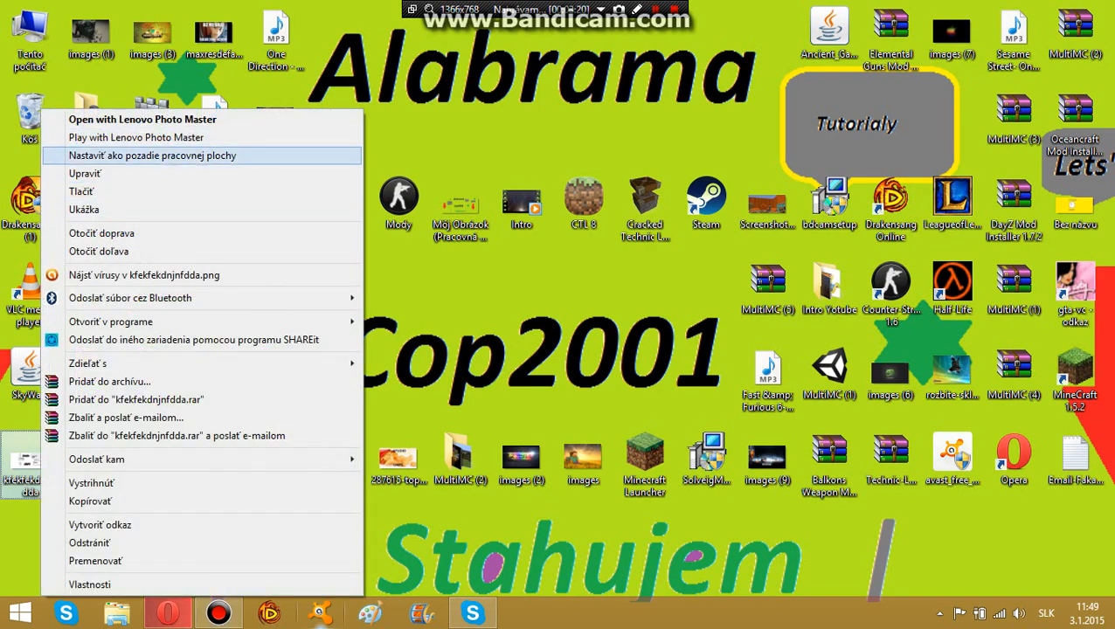
pyautogui.click(152, 155)
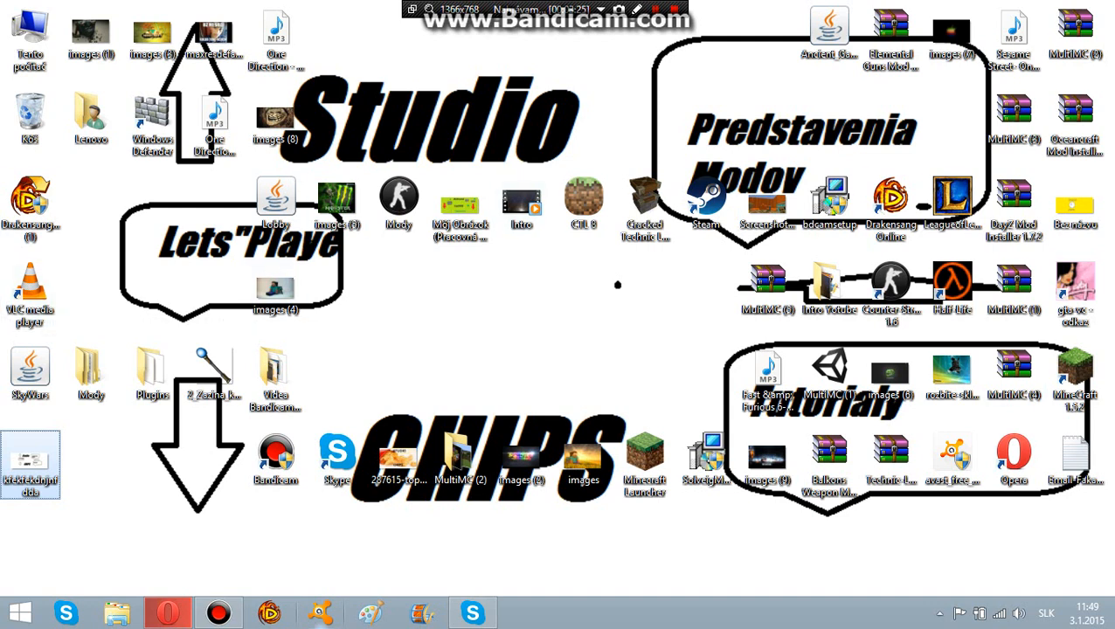
pyautogui.rightClick(447, 209)
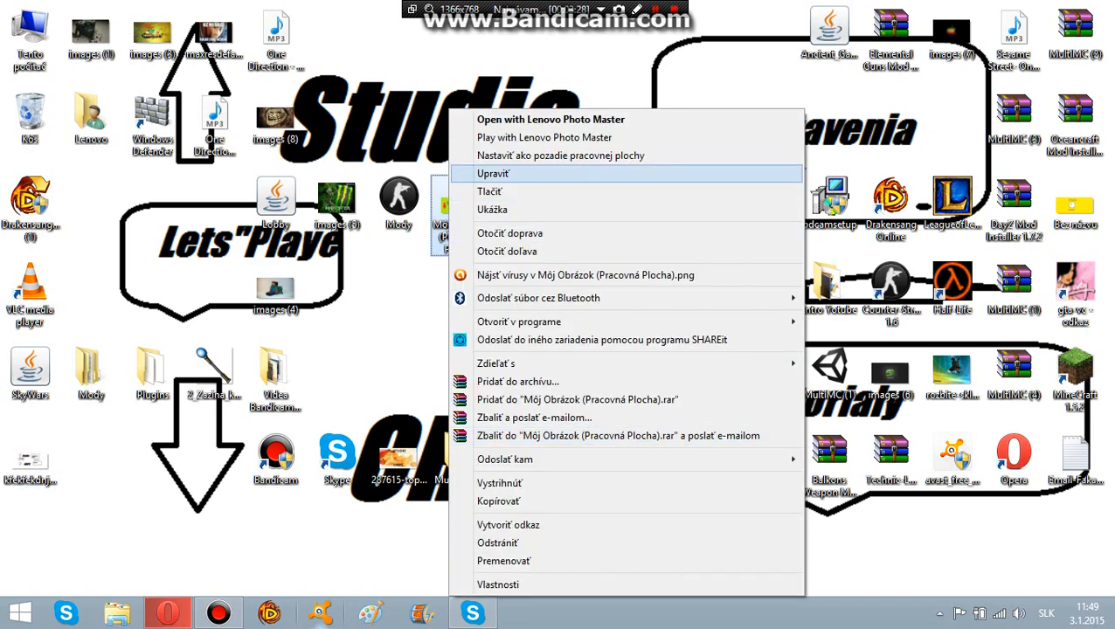
pyautogui.click(559, 155)
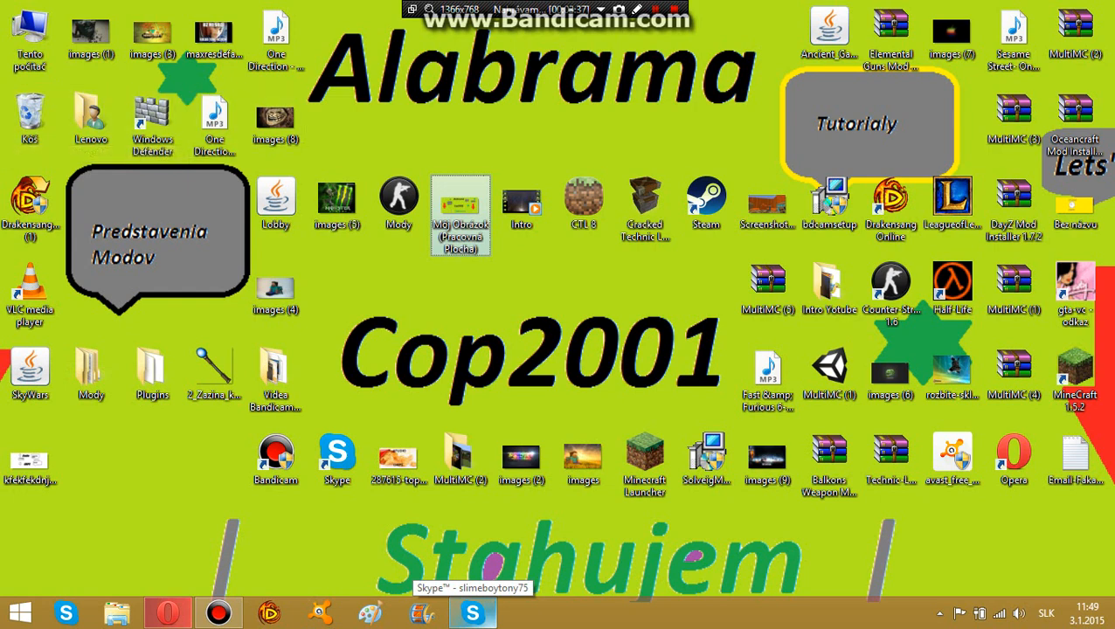
# - Move the images (8) and "One Direction - What Makes You Beautiful" desktop icons beside kfekfekdnjnfdda in the lowest icon row
pyautogui.moveTo(275, 118); pyautogui.dragTo(91, 456)
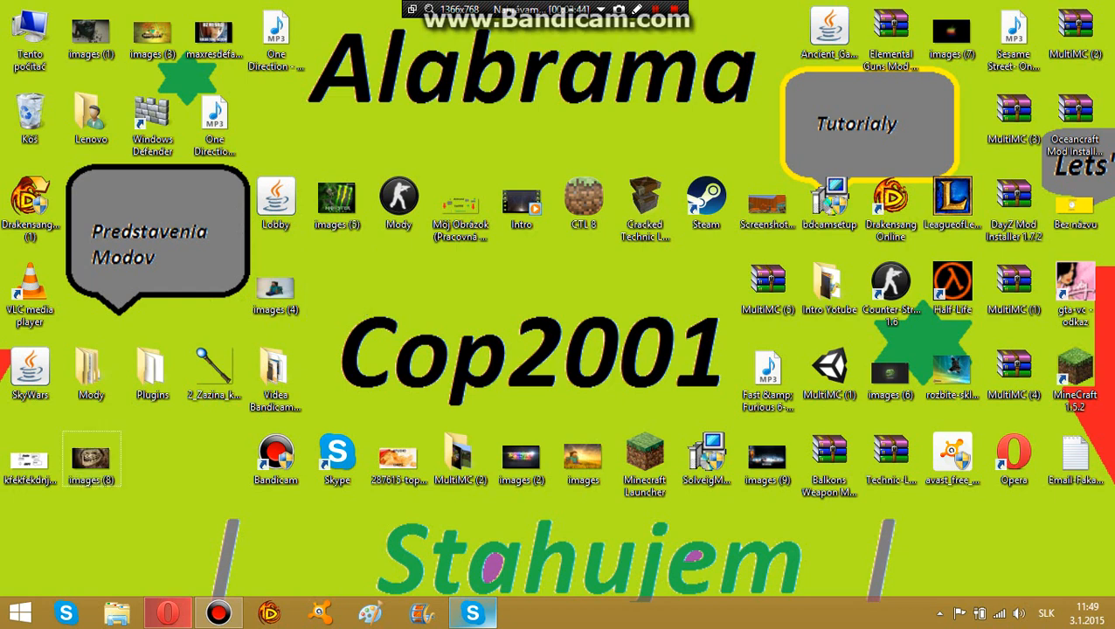
pyautogui.moveTo(276, 35); pyautogui.dragTo(168, 444)
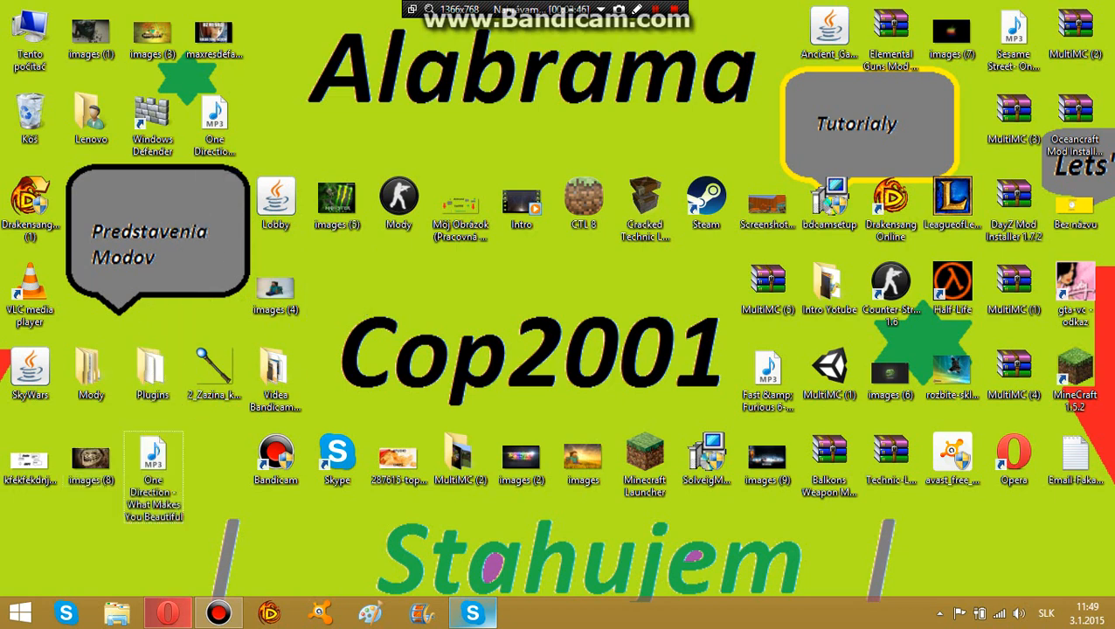